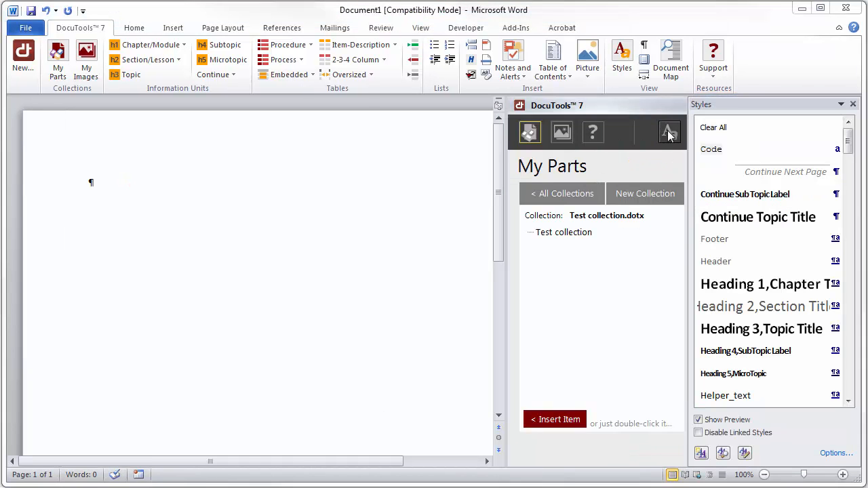
Insert a Topic unit into the blank document and check the styles of its title line, divider line and table row
left_click(668, 134)
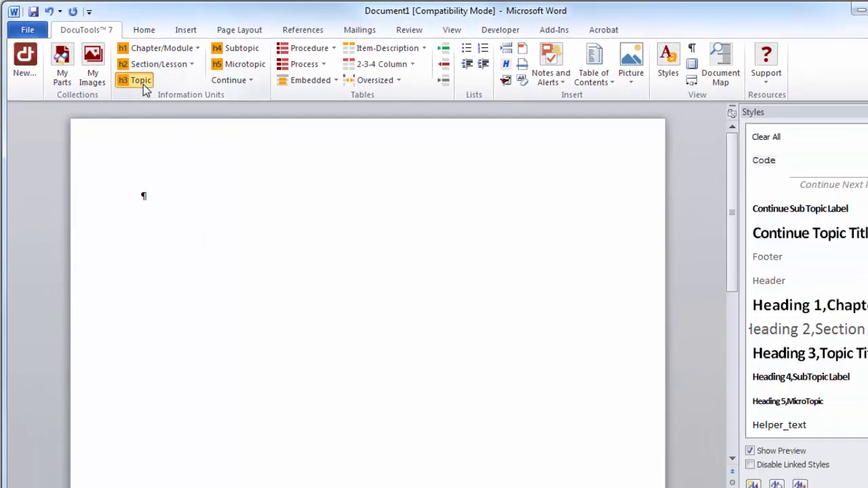
left_click(192, 110)
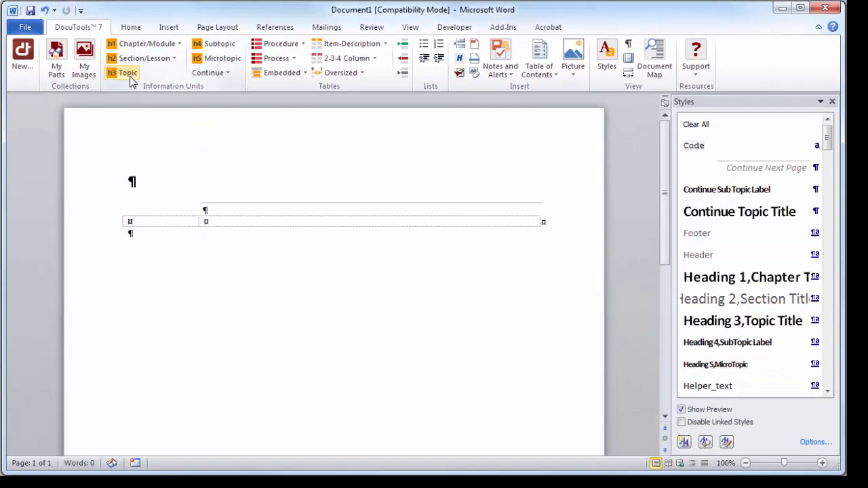
left_click(147, 183)
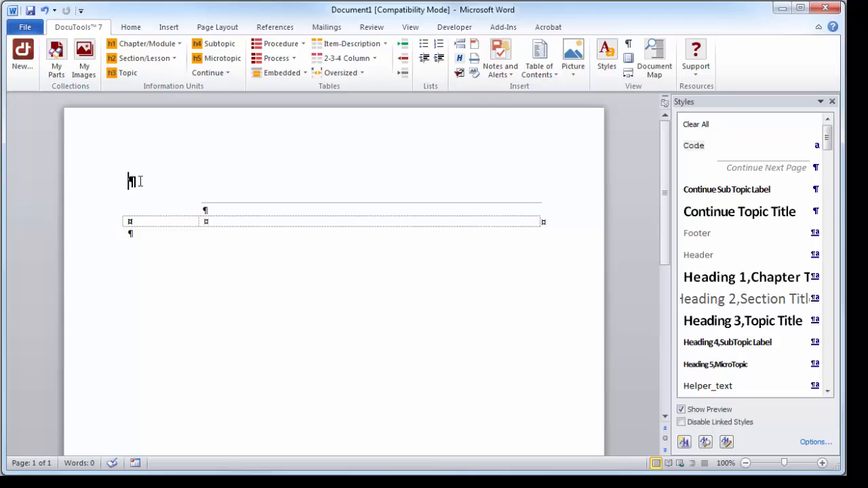
left_click(79, 184)
left_click(89, 215)
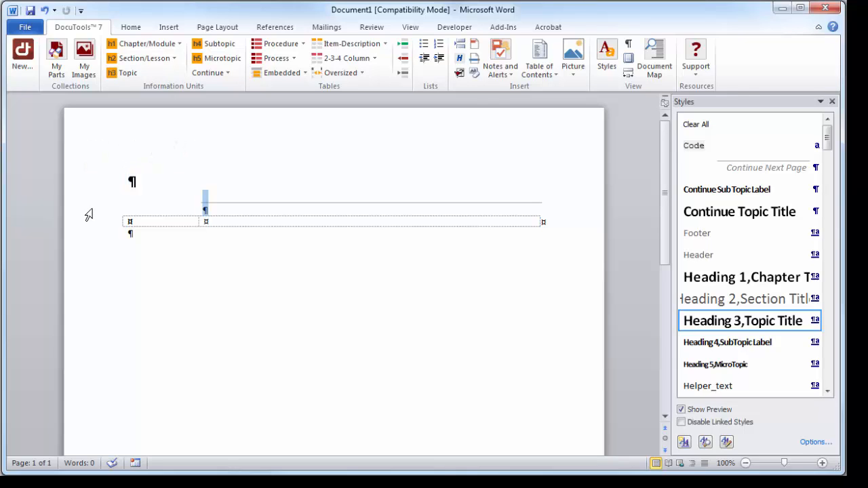
left_click(88, 228)
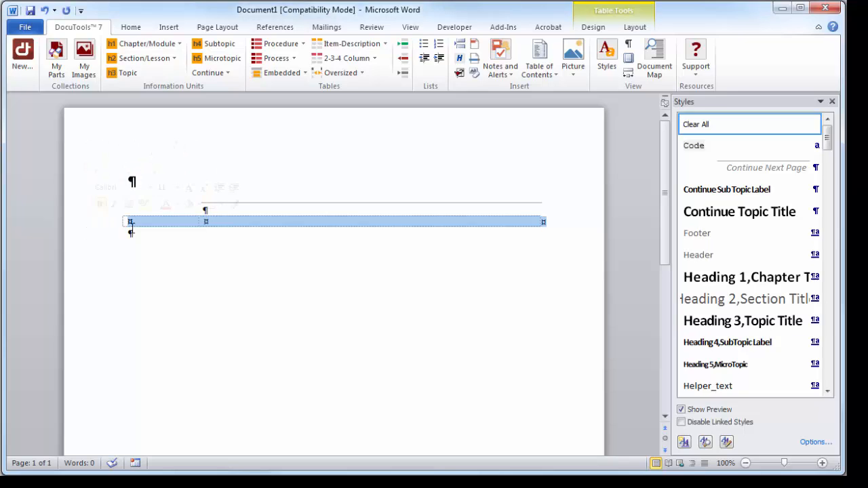
left_click(148, 229)
Enter the topic title "Adding a Record to the System"
left_click(138, 182)
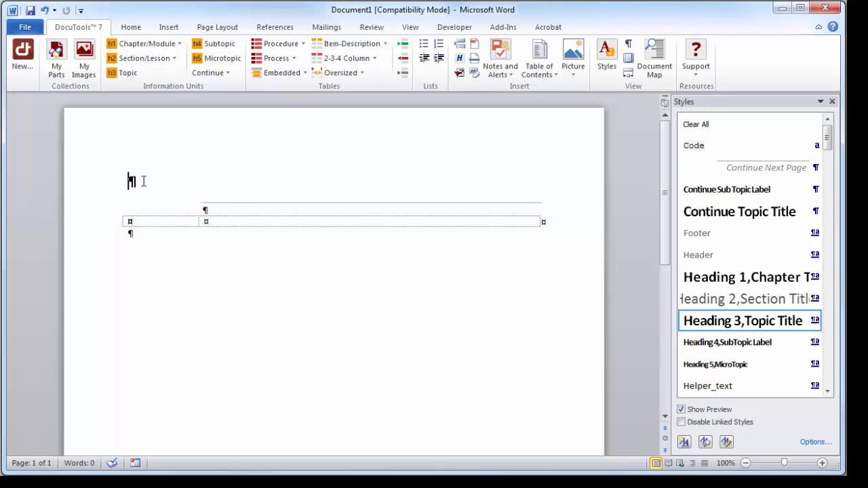
type("Adding a")
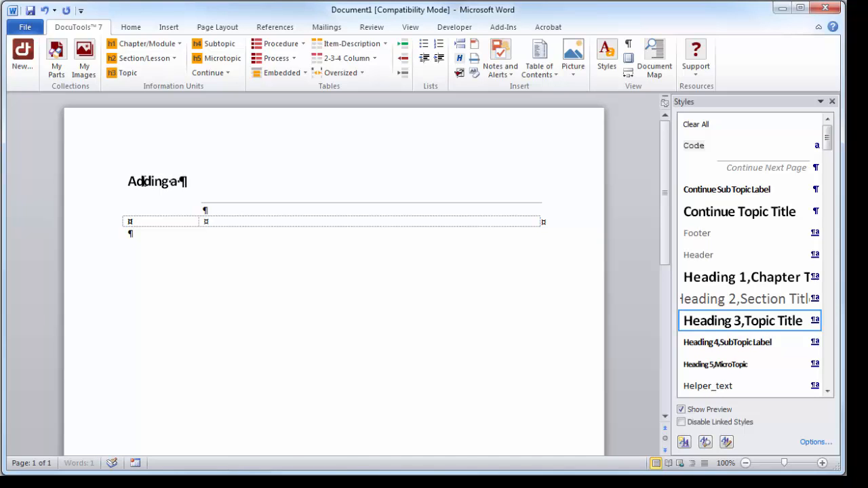
type(" Record to the ")
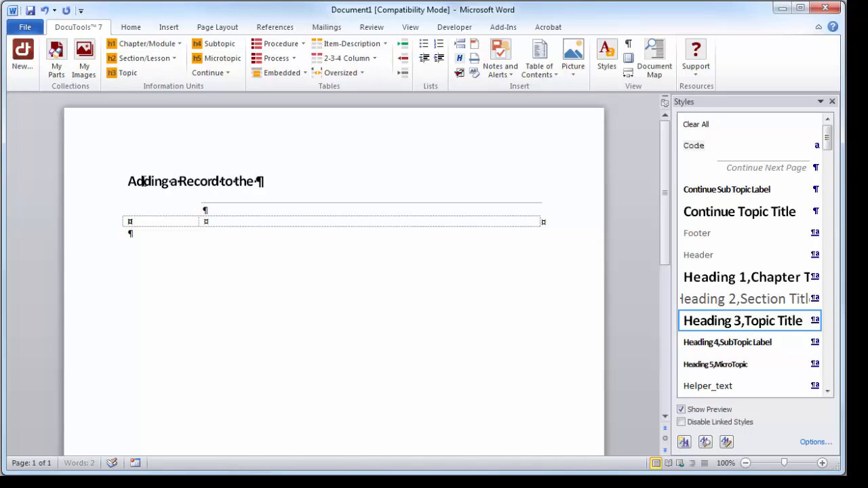
type("System")
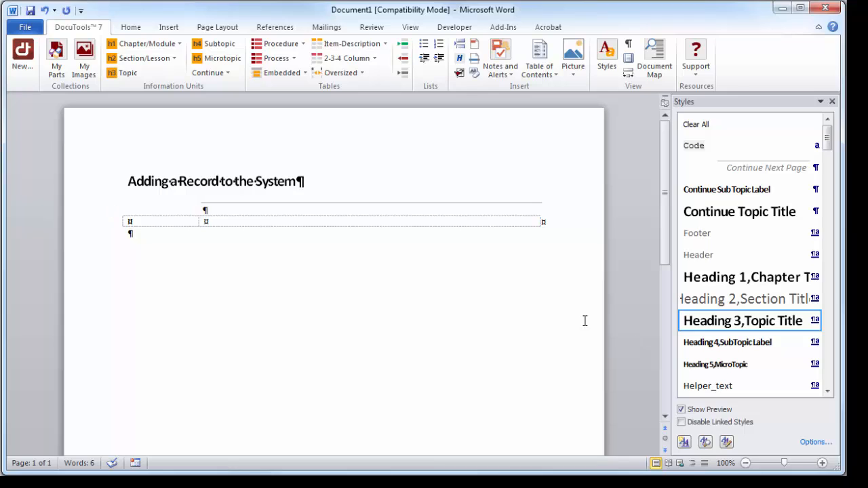
Label the topic's row "Before you begin" and enter "Have these items ready before you begin:" in its content cell
left_click(187, 222)
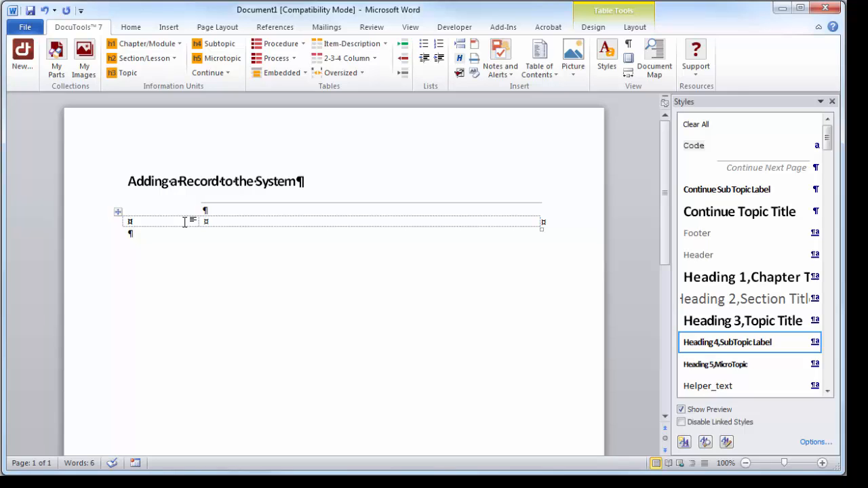
type("Before")
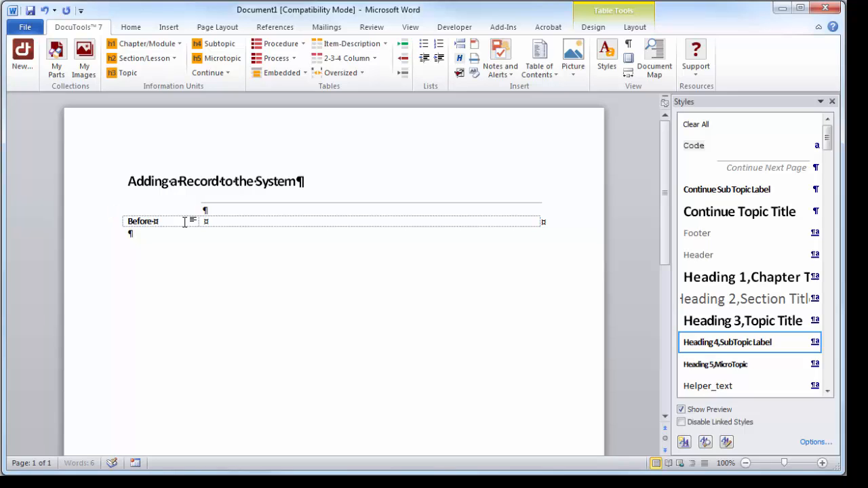
type(" you begin")
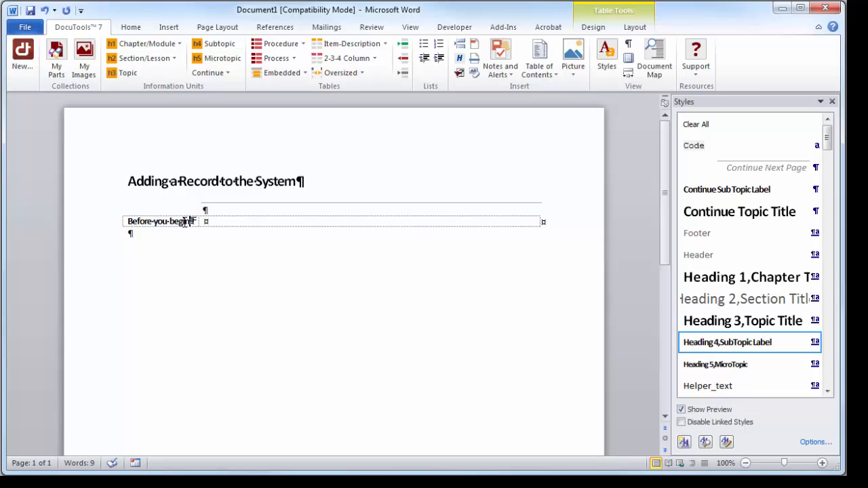
key("Tab")
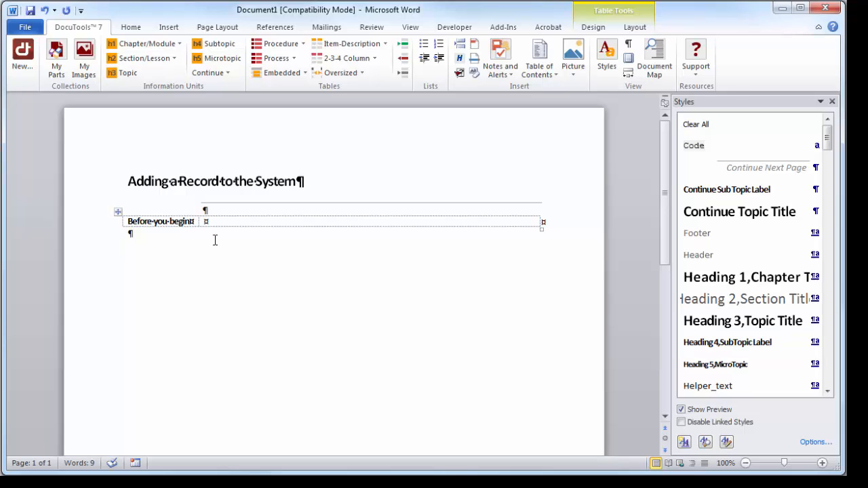
type("Have thes")
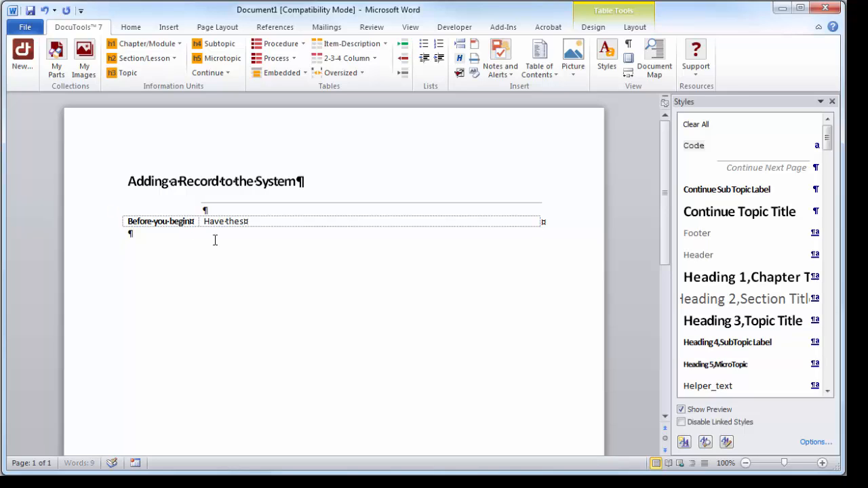
type("e items ready ")
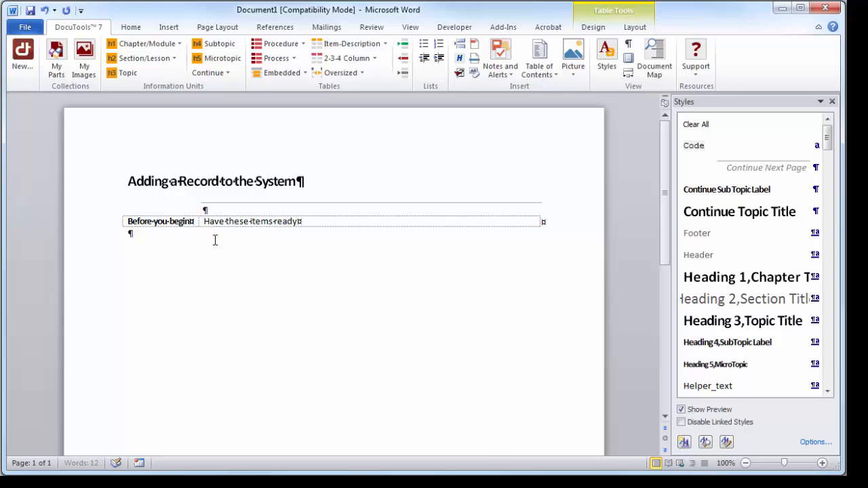
type("before you begin:")
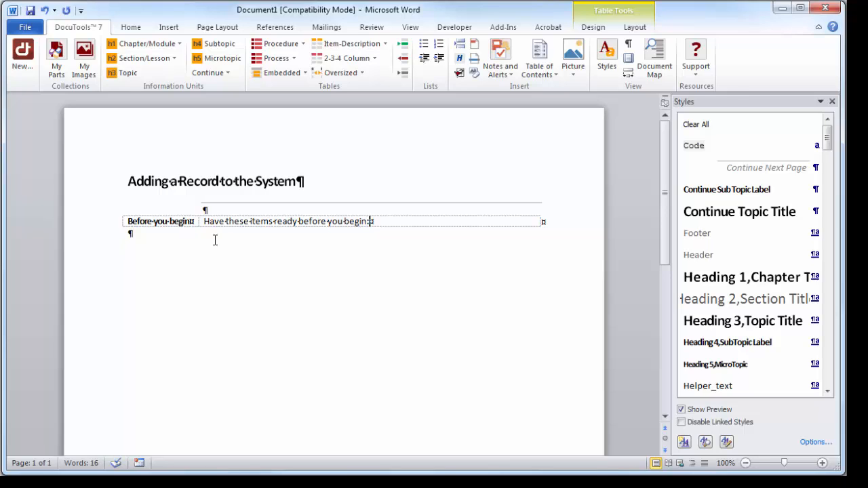
Add a bulleted list with "Item 1" and "Item 2" under the intro sentence, ending with a blank unbulleted line
key("Return")
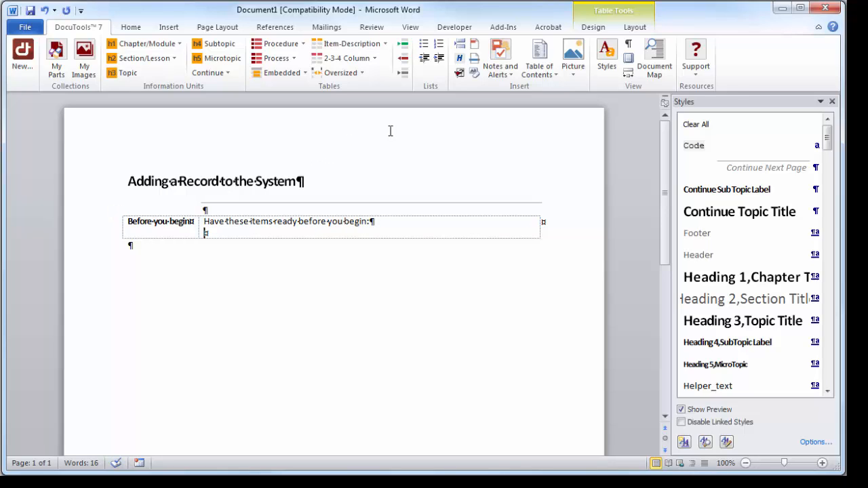
left_click(424, 45)
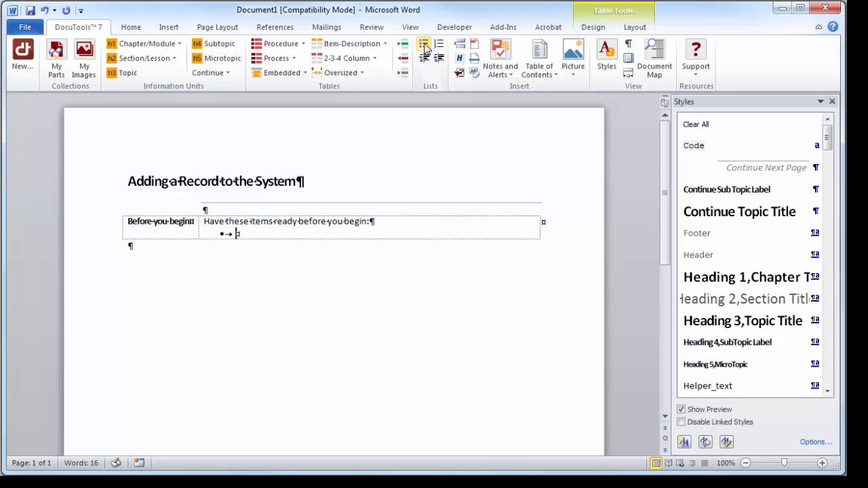
type("Item 1")
key("Return")
type("Item 2")
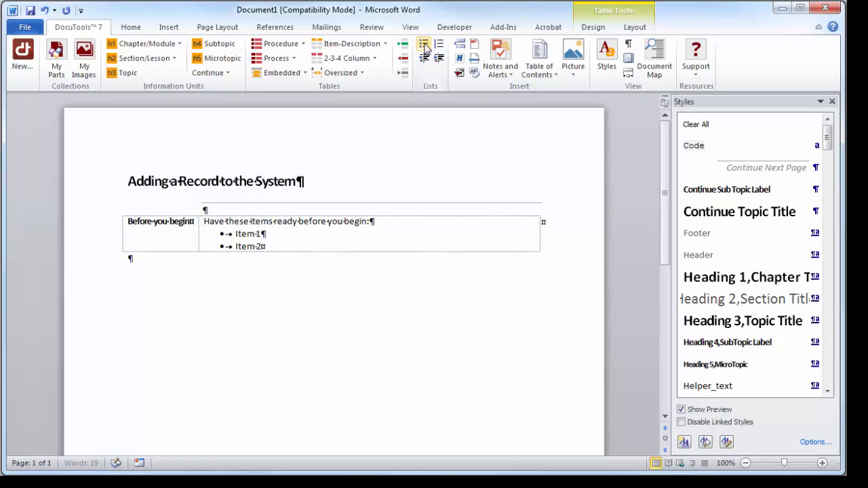
key("Return")
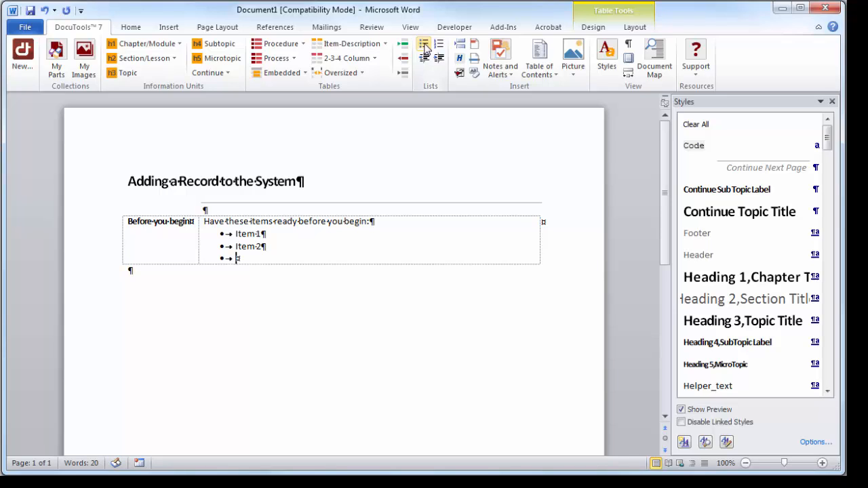
key("Return")
key("Return")
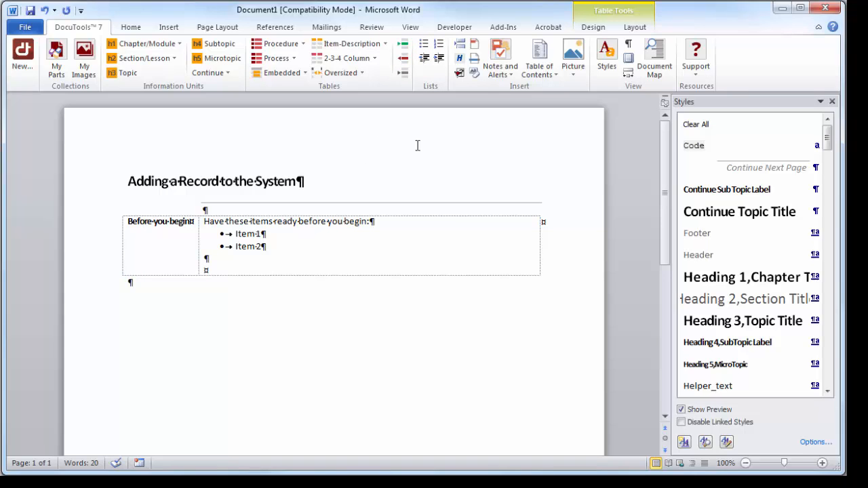
Insert a Warning alert below the bulleted list in the content cell
left_click(504, 78)
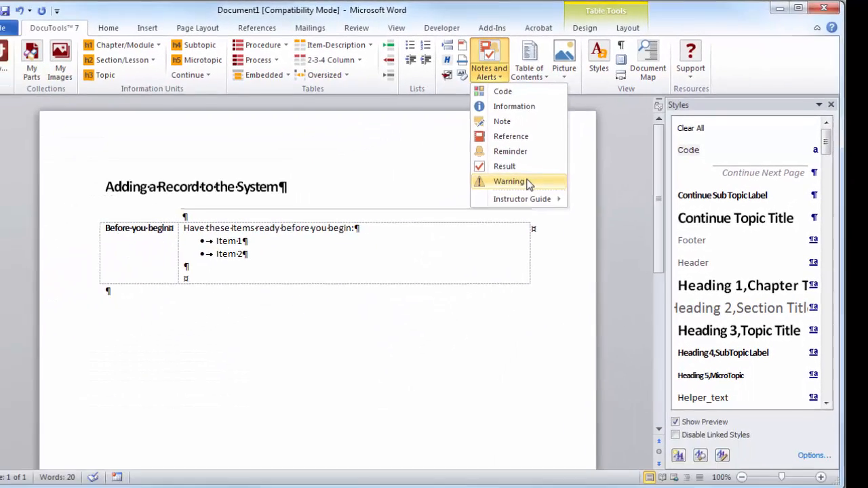
left_click(365, 270)
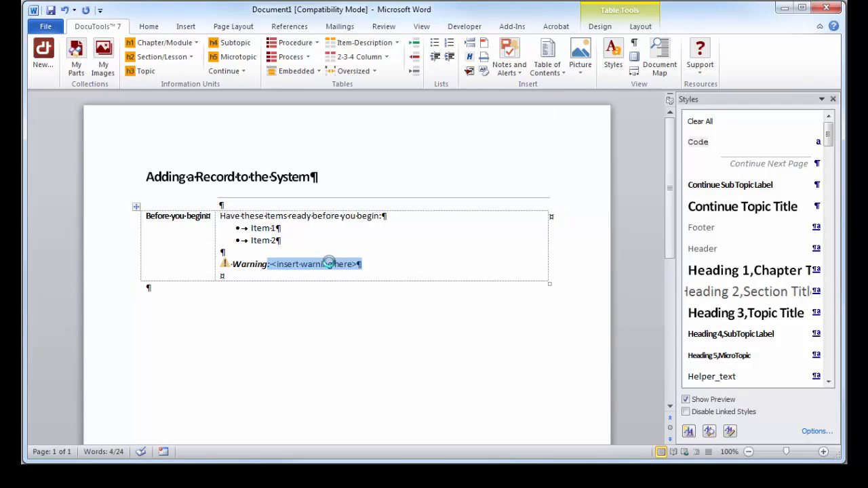
left_click(328, 264)
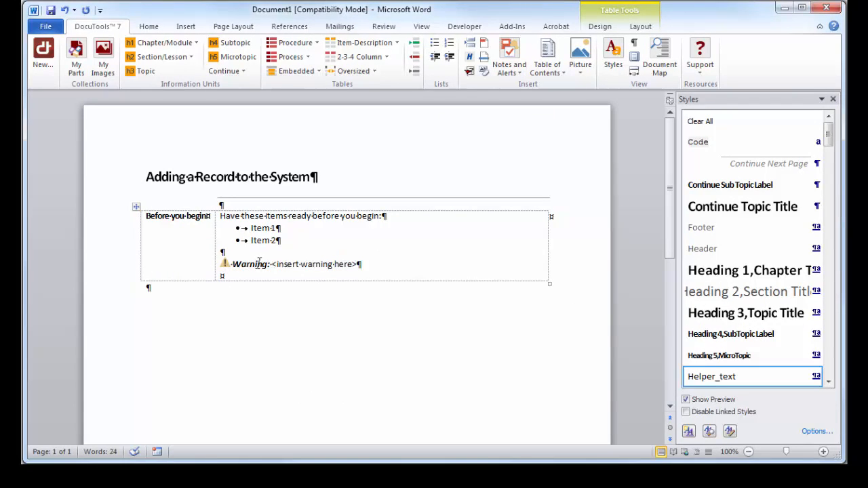
Replace the warning placeholder with "If you do not have these items, do not proceed and contact your supervisor."
left_click_drag(272, 264, 358, 265)
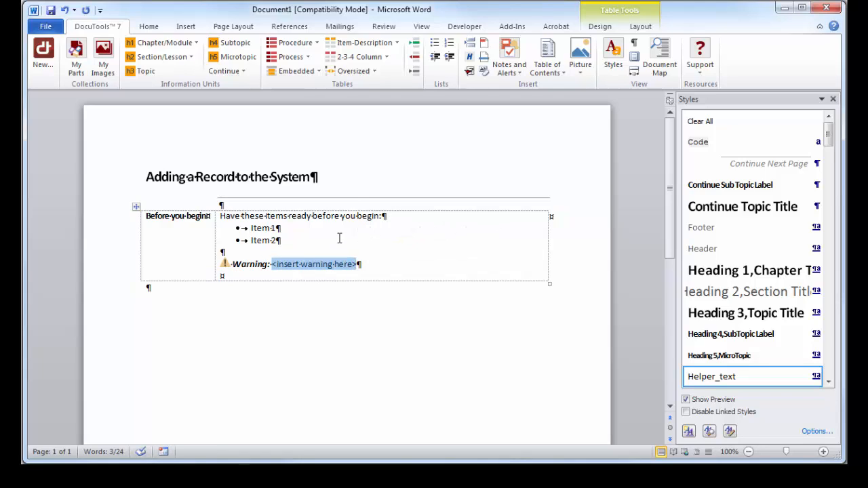
type("If you o")
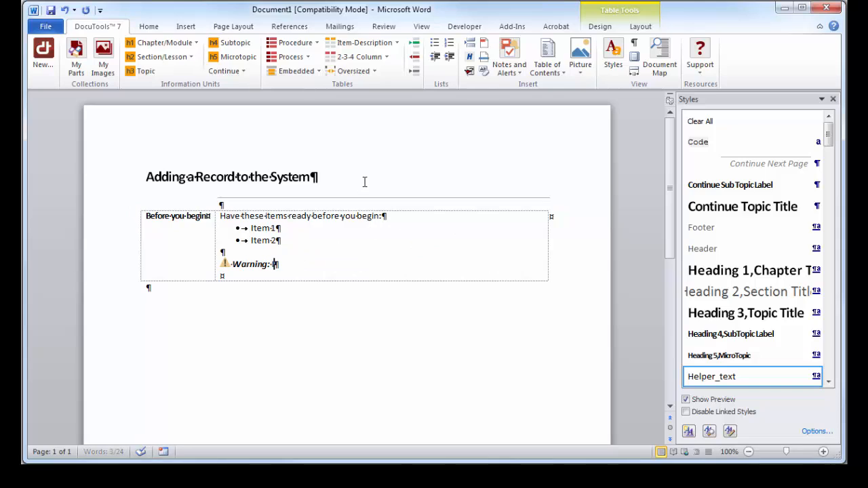
type("o not h")
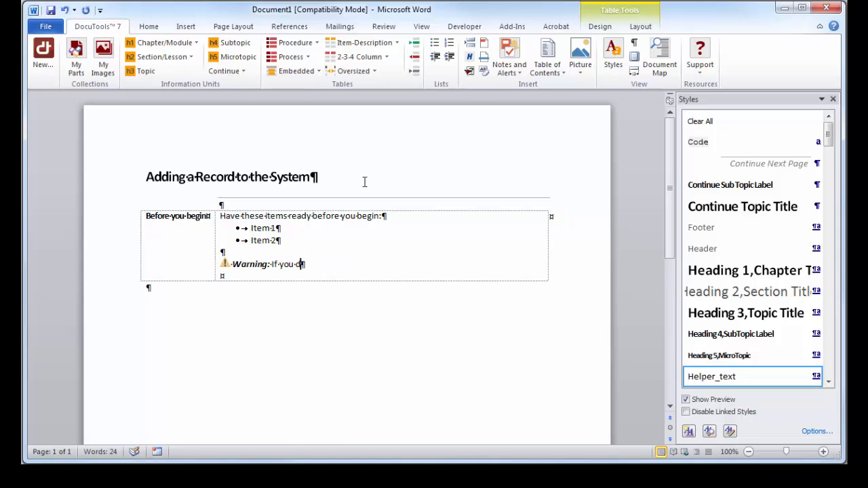
type("ave thes")
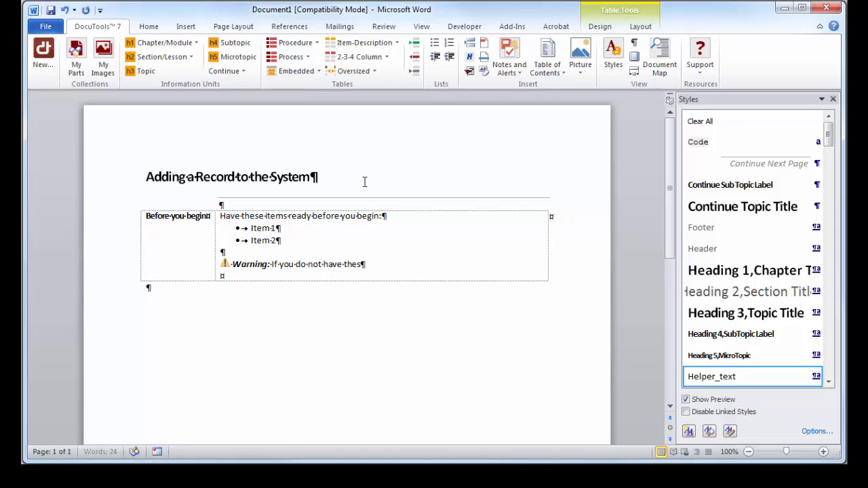
type("e items, do not")
type("proceed and c")
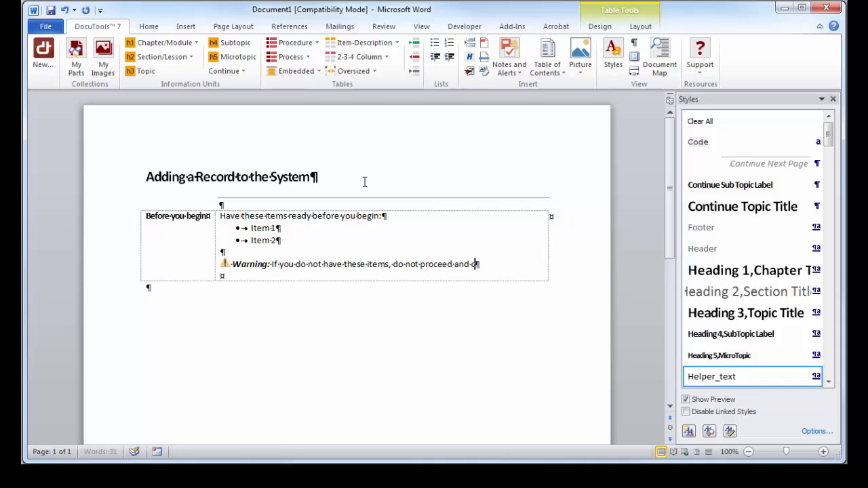
type("ontact your ")
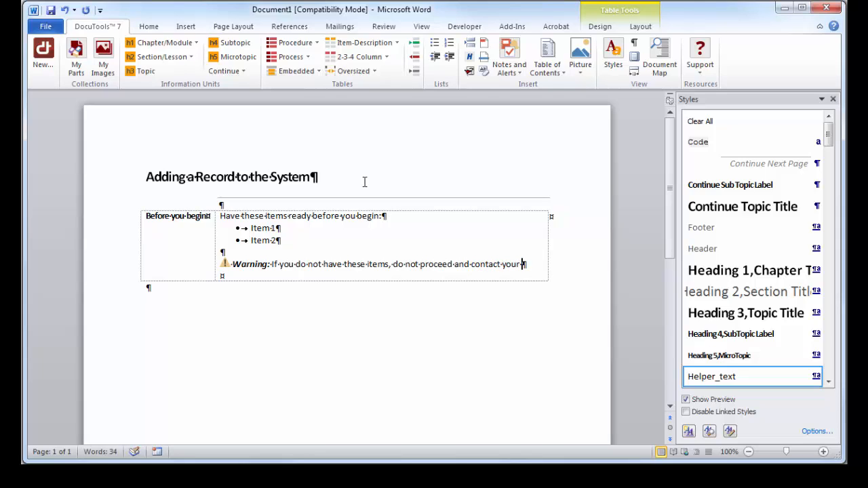
type("supervisor")
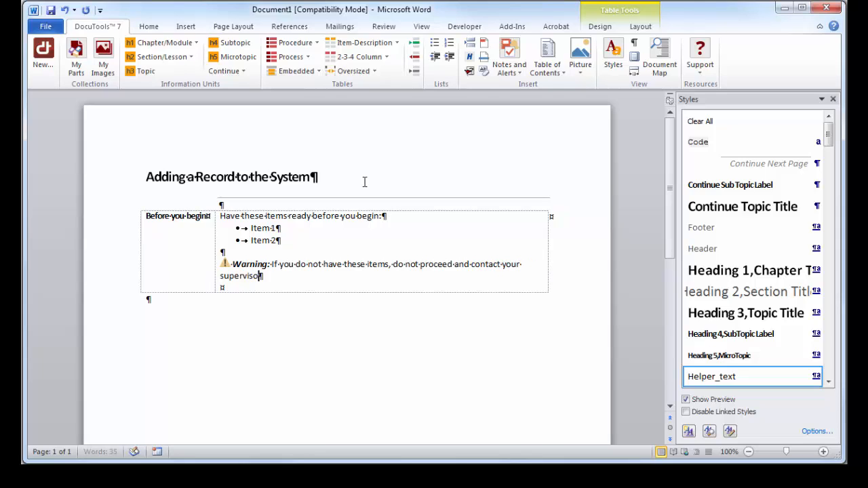
type(".")
Insert a new Subtopic with an empty label and content cell below the "Before you begin" block
left_click(121, 237)
left_click(337, 234)
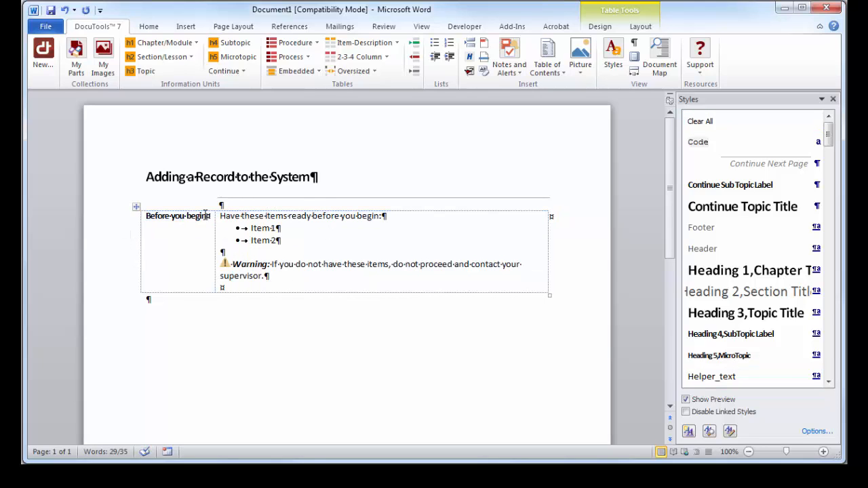
left_click(94, 183)
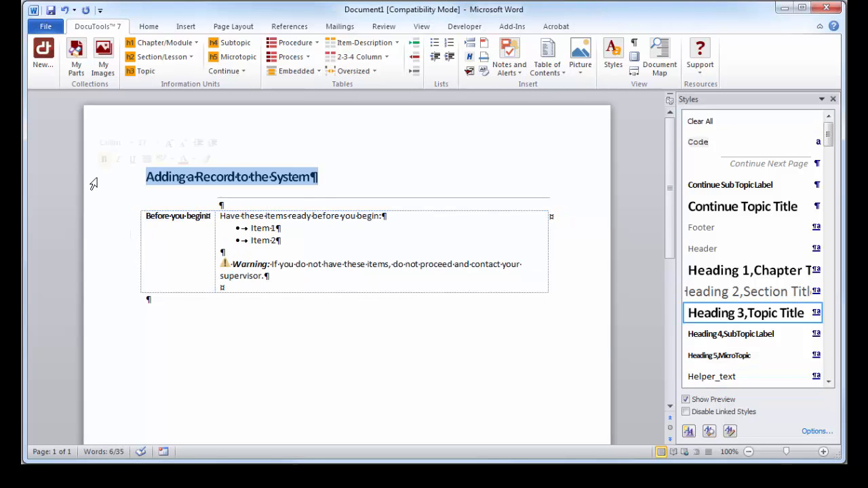
left_click(101, 238)
left_click(316, 293)
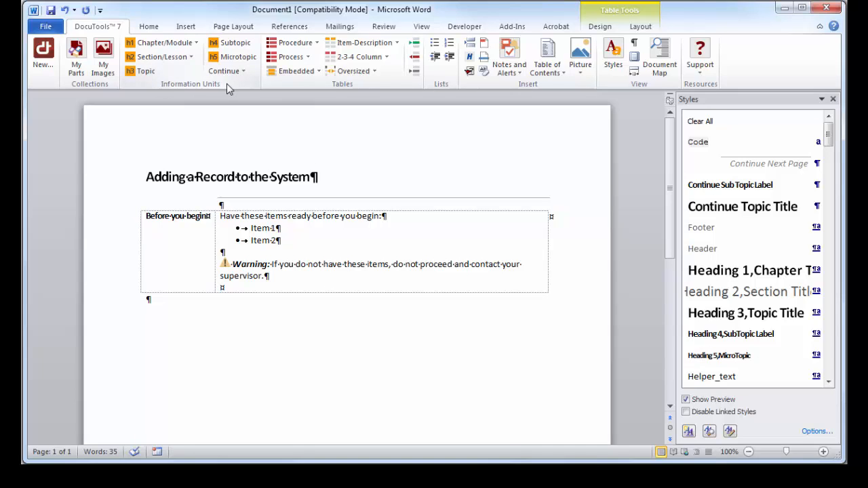
left_click(237, 60)
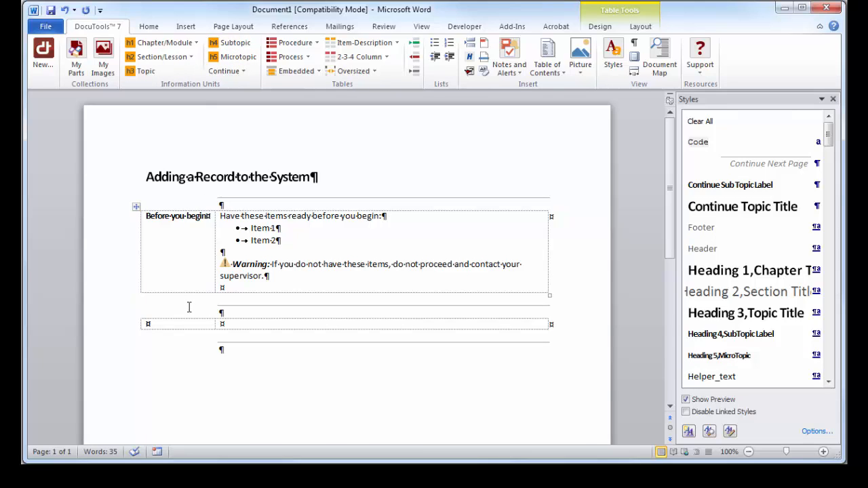
Label the new subtopic "Procedure" and enter "Follow the steps below to add a record to the system." as its content
type("Procedure")
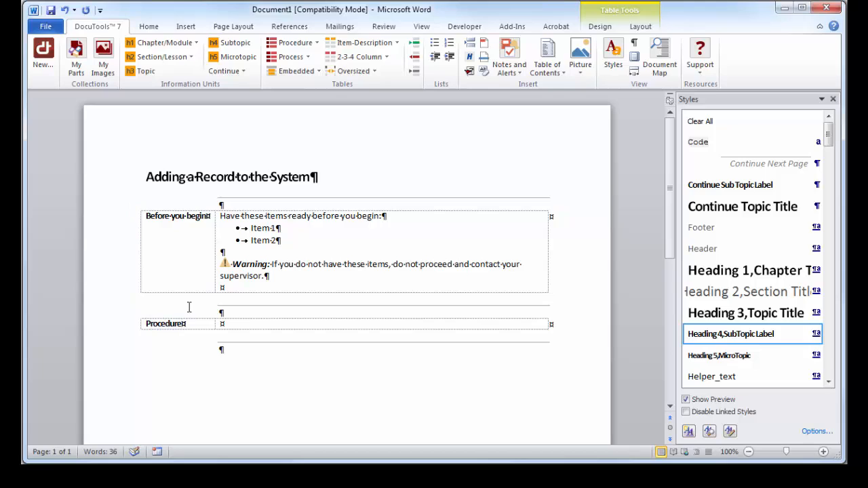
key("Tab")
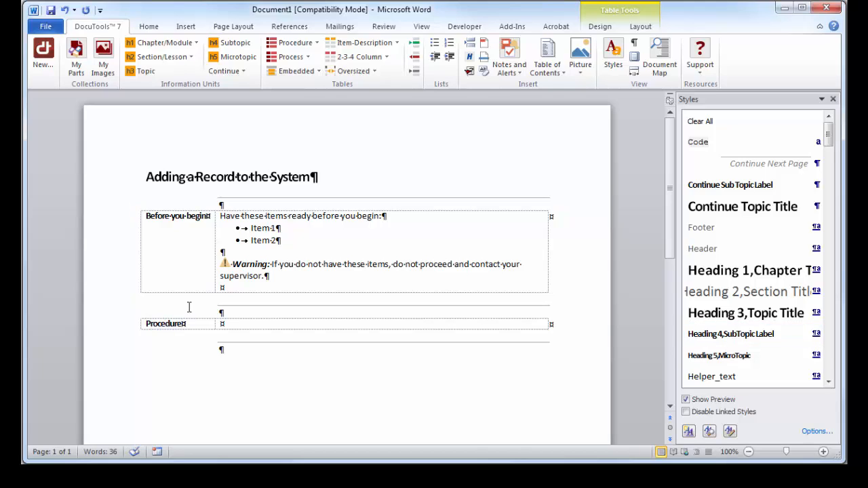
type("Follow thes stpe")
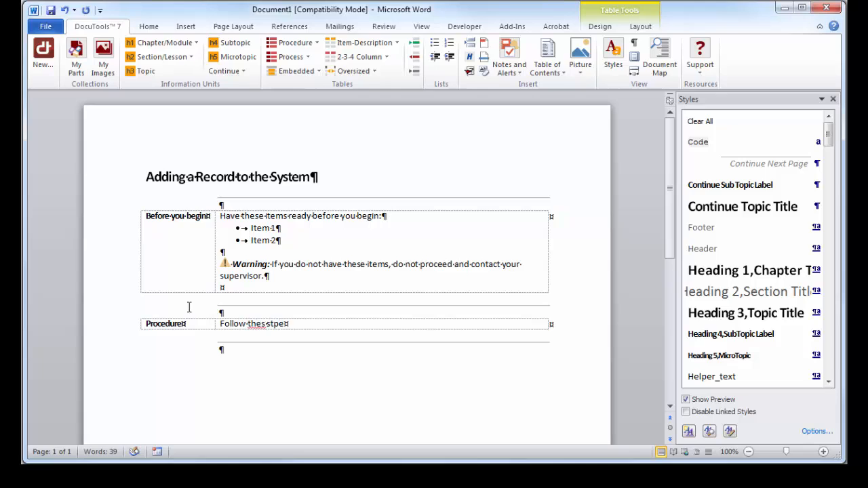
key("BackSpace")
key("BackSpace")
key("BackSpace")
key("BackSpace")
key("BackSpace")
key("BackSpace")
type("steps below to ad")
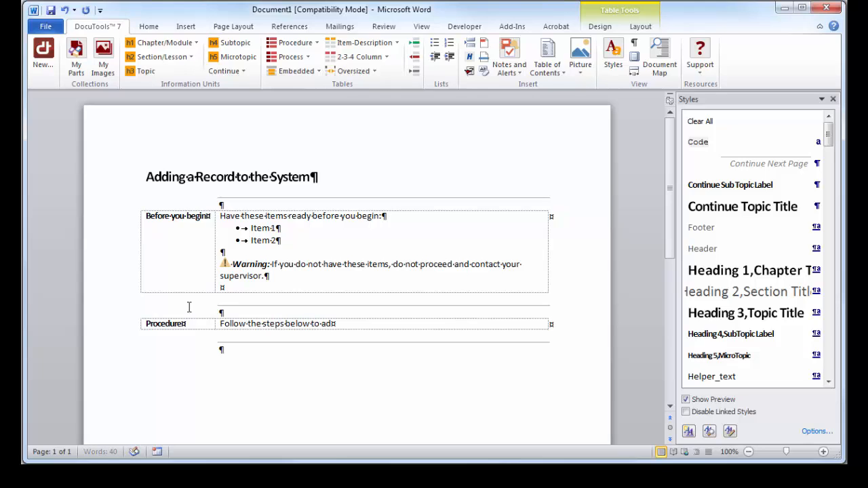
type("d a record to the system")
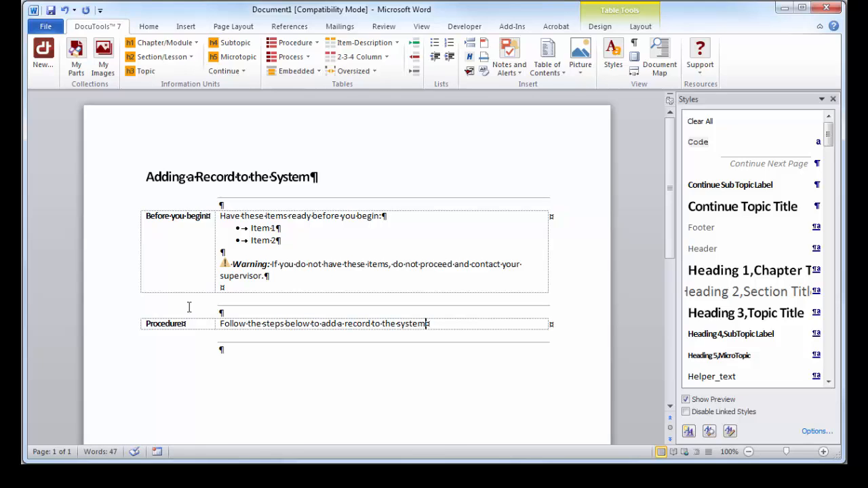
type(".")
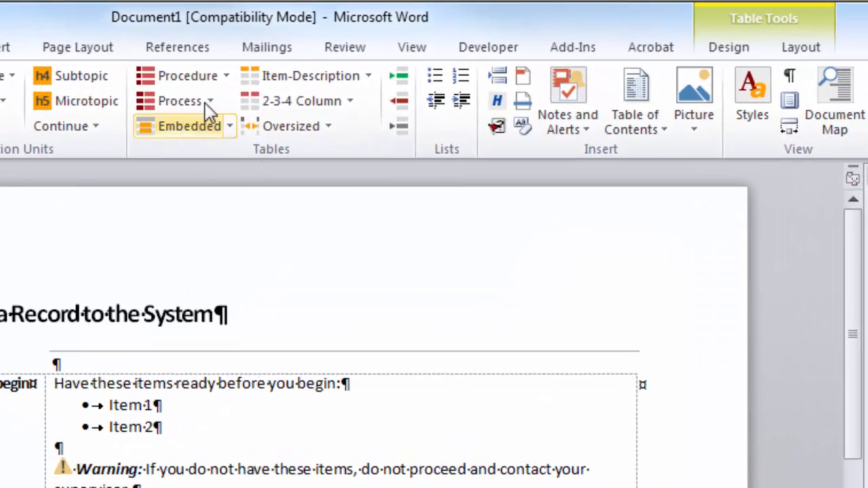
left_click(225, 77)
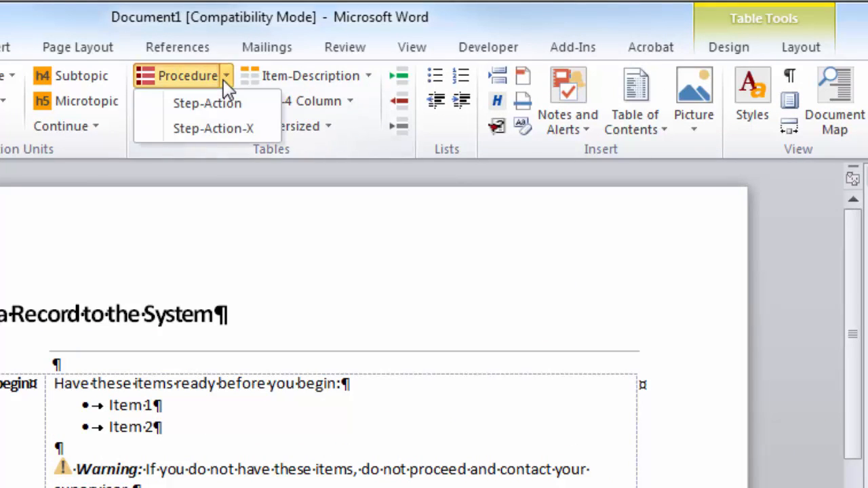
left_click(225, 77)
left_click(210, 102)
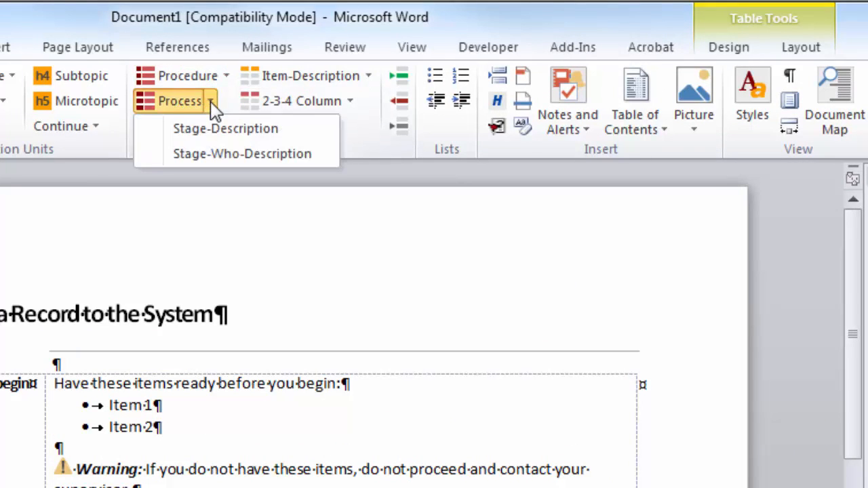
left_click(210, 101)
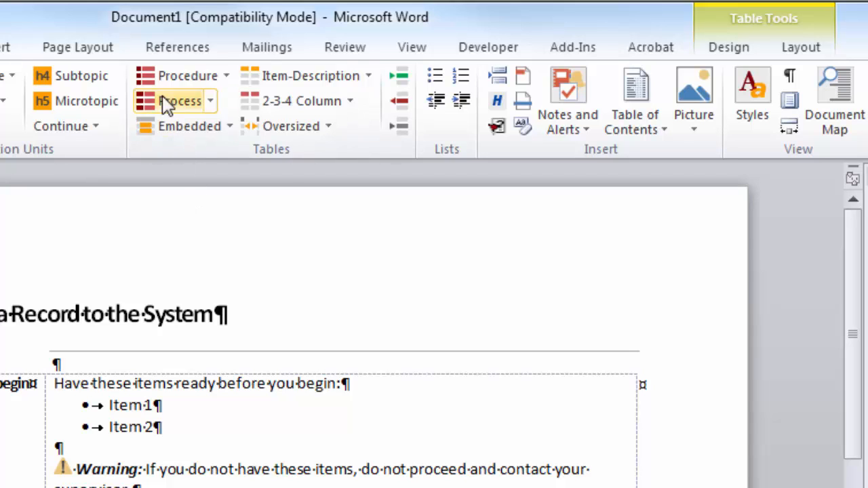
Insert a Step-Action procedure table below the intro sentence and fill its first row with step 1, "Take this action"
left_click(224, 76)
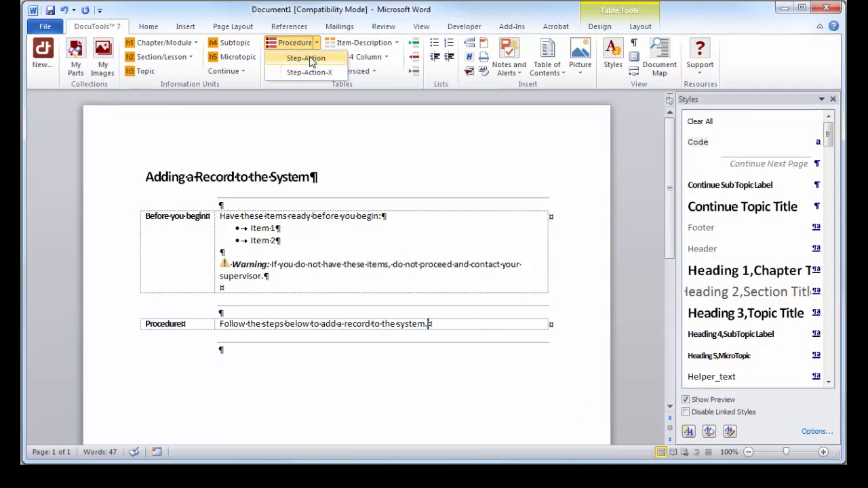
left_click(311, 61)
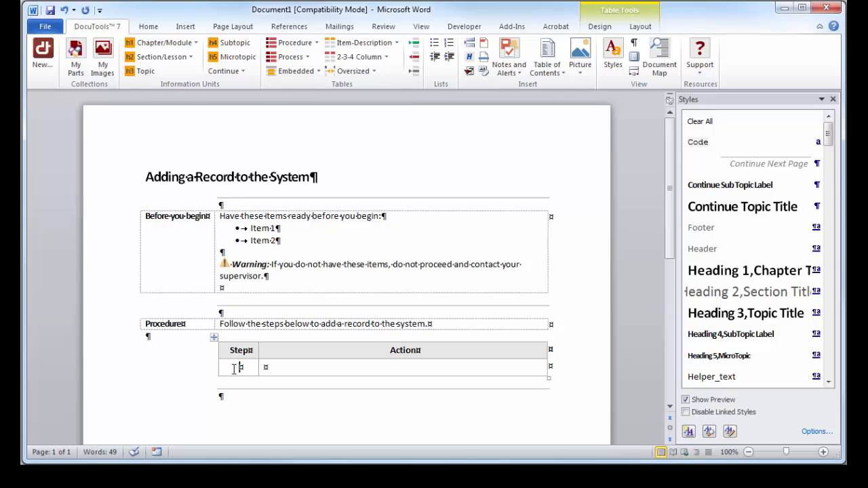
type("1")
key("Tab")
type("Take this action")
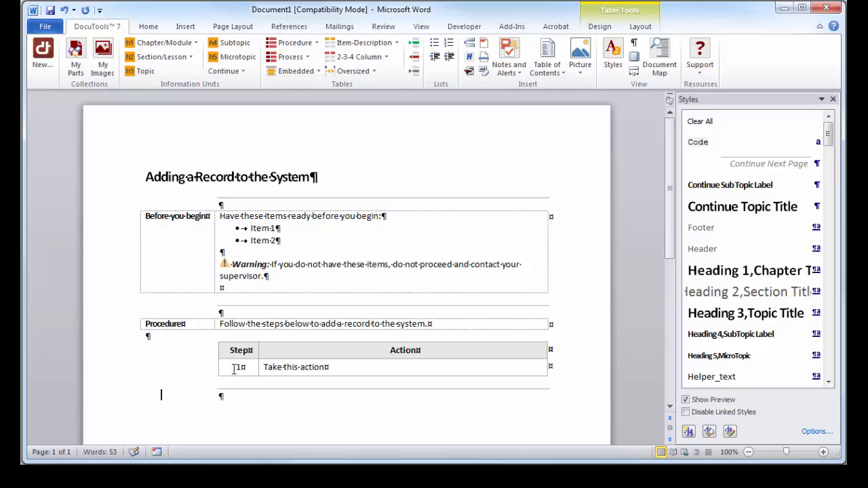
Add a second row to the Step-Action table with step 2 and the action "Take this action next"
key("Tab")
type("2")
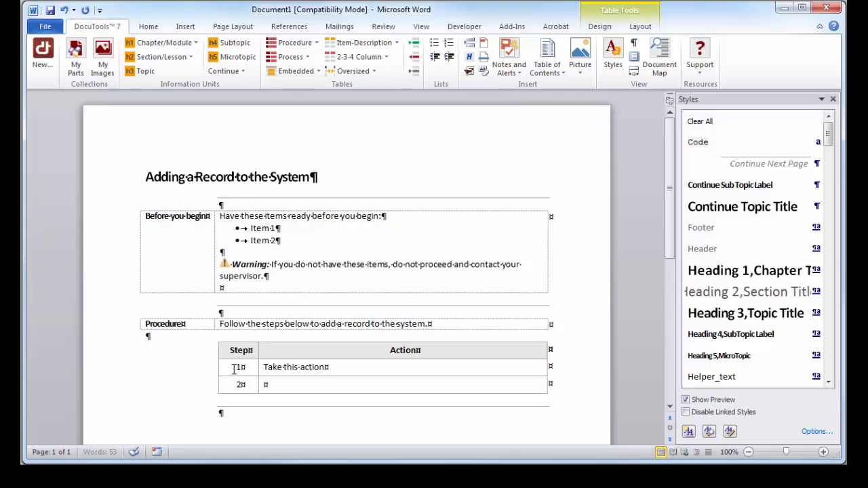
key("Tab")
type("Take this action n")
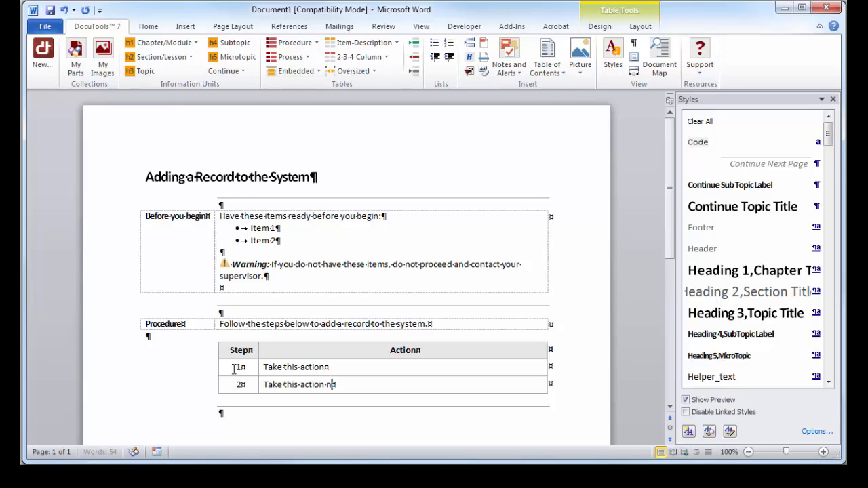
type("ext")
Insert a Result alert below the step 2 action, separated by a blank line, reading "The XYZ screen will display."
key("Return")
key("Return")
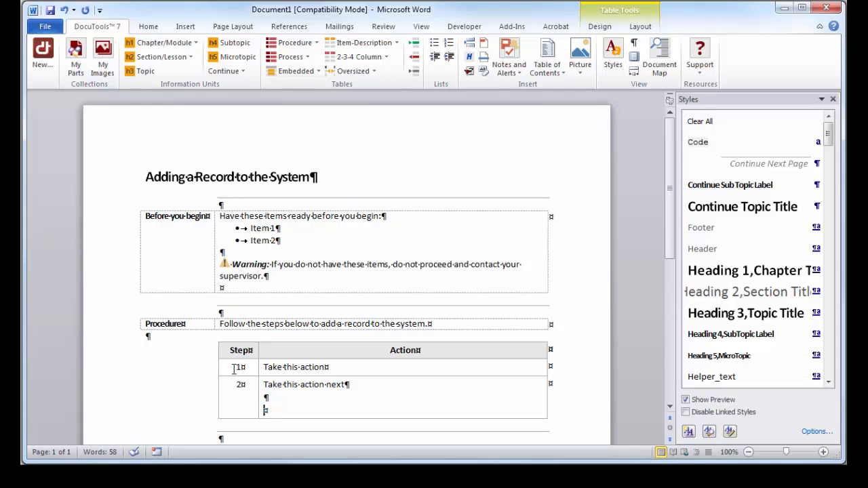
left_click(510, 70)
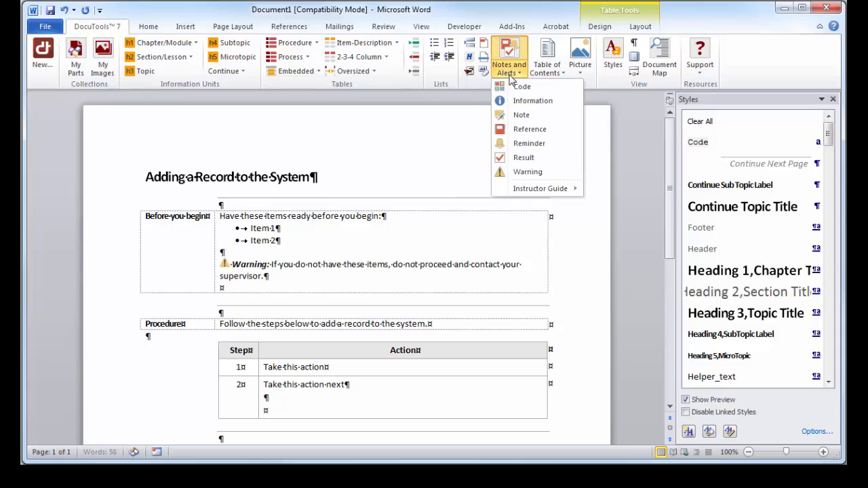
left_click(524, 157)
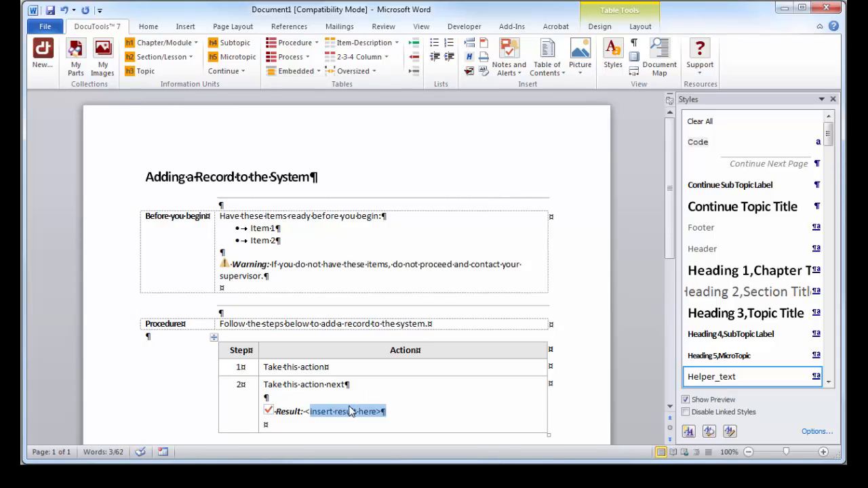
type("The X")
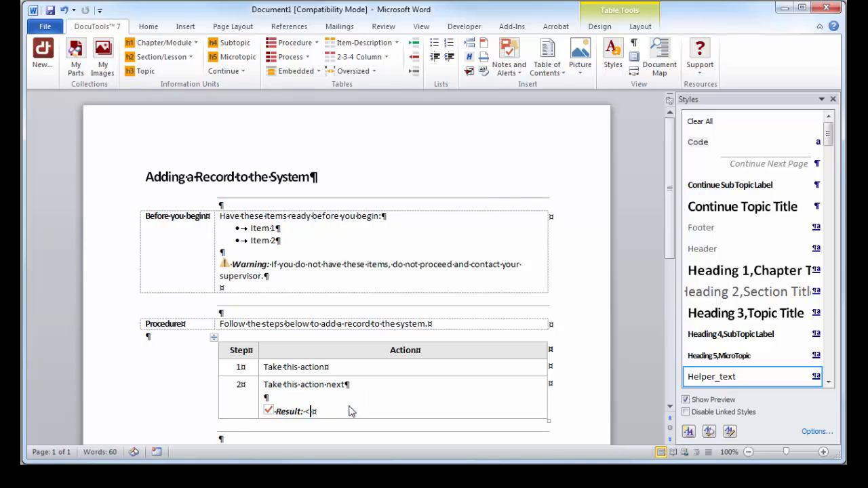
type("YZ ")
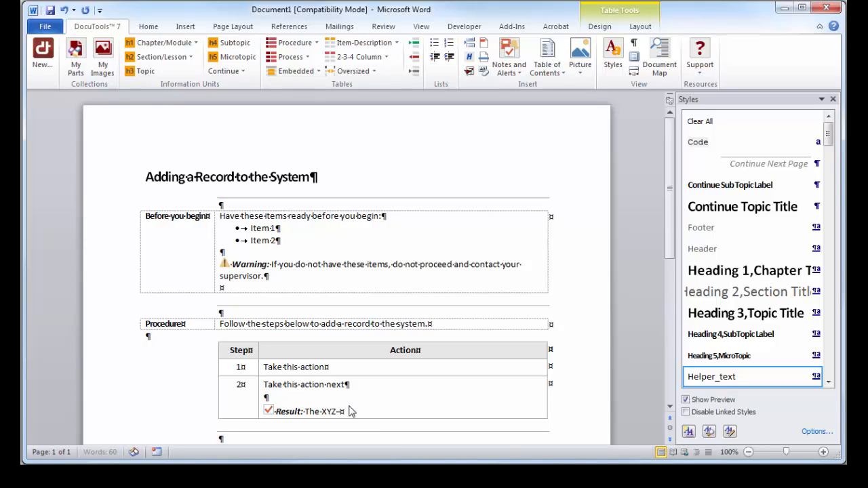
type("screen will display.")
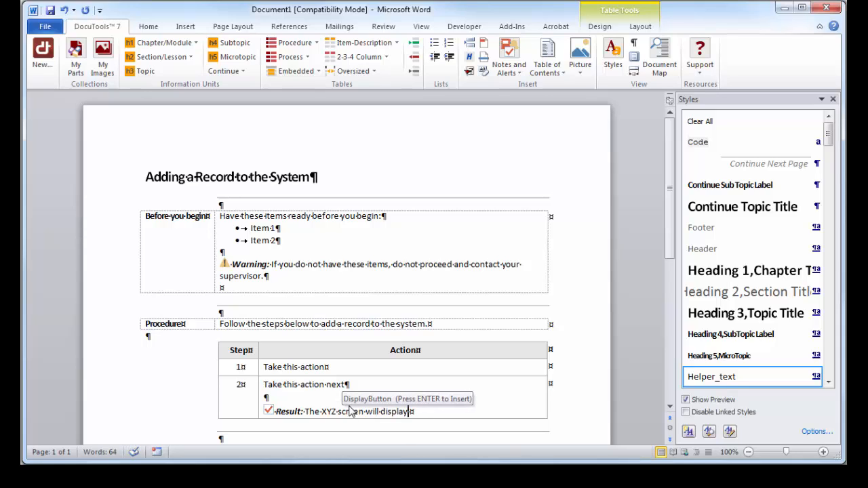
Add a third row to the Step-Action table with step 3 and the action "Choose the proper action from below:"
key("Tab")
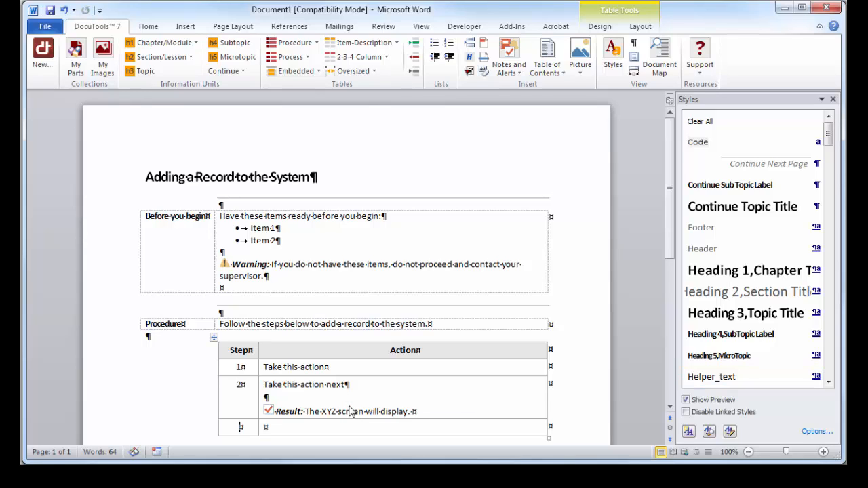
type("3")
scroll(324, 409, "down", 3)
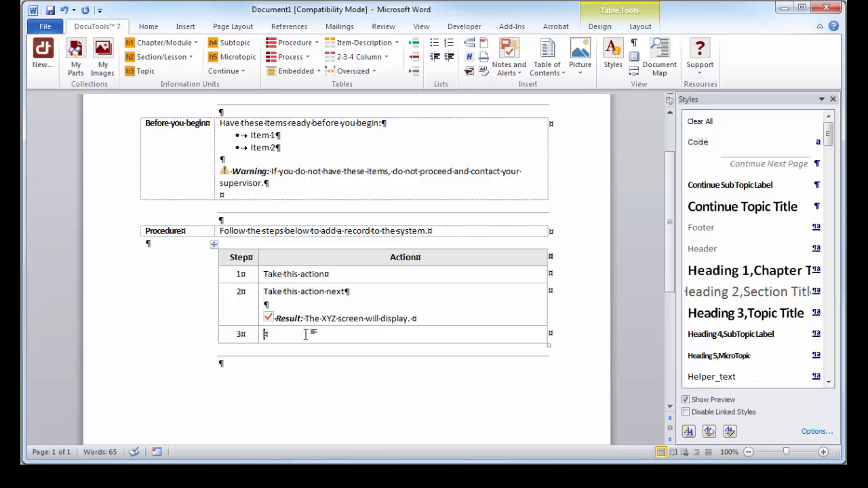
type("Choose the proper")
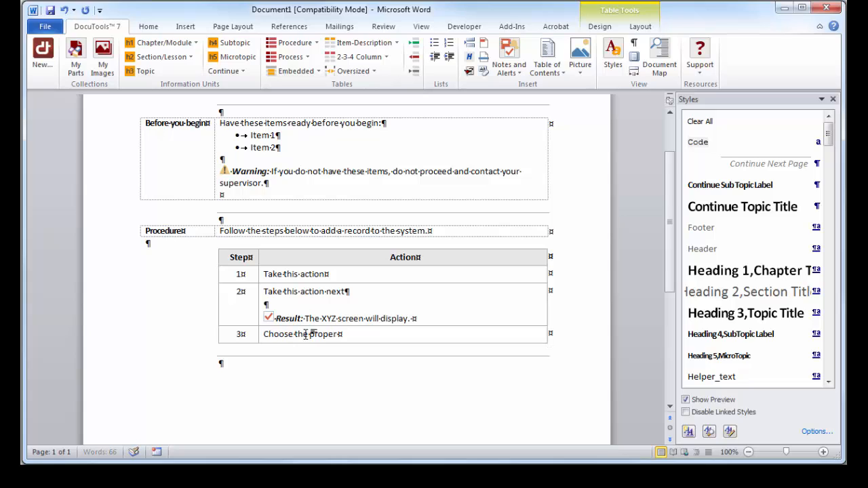
type(" action from below:")
Embed an If-Then table under the step 3 text with the column headers "IF the record came from..." and "THEN..."
key("Return")
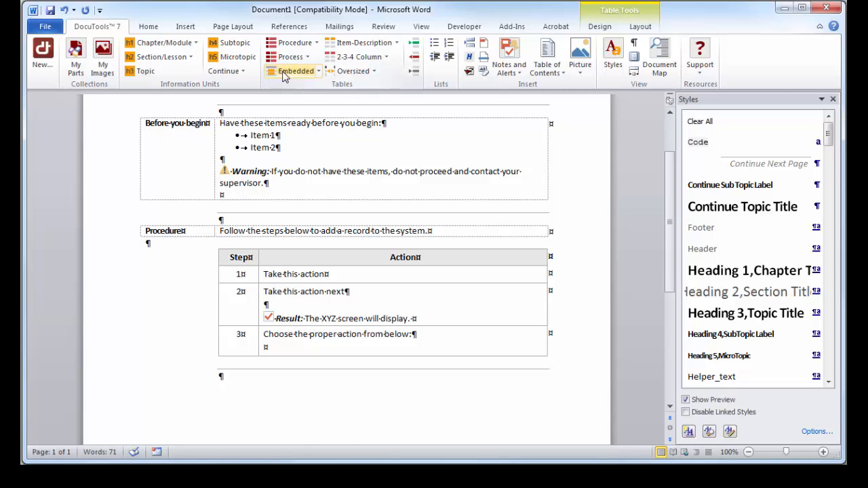
left_click(316, 72)
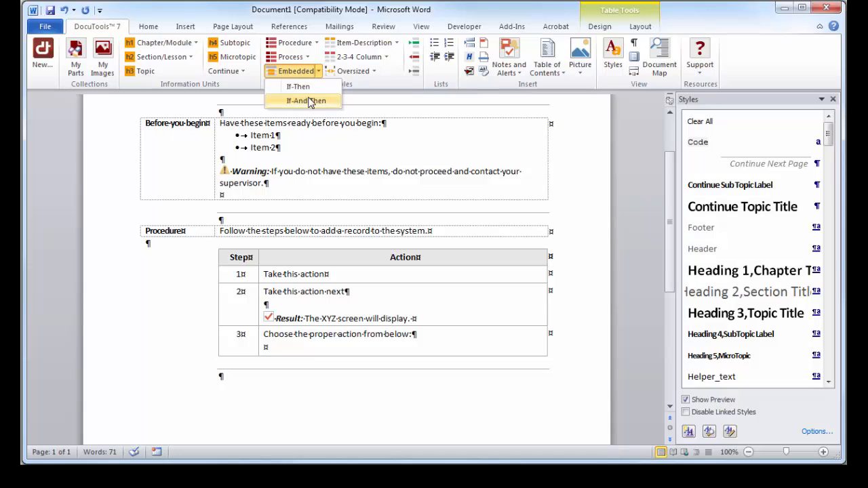
left_click(311, 89)
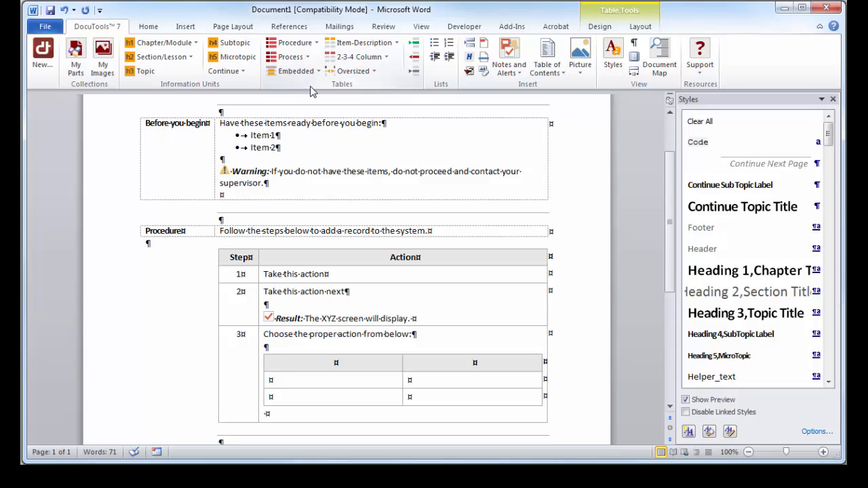
type("If the rec")
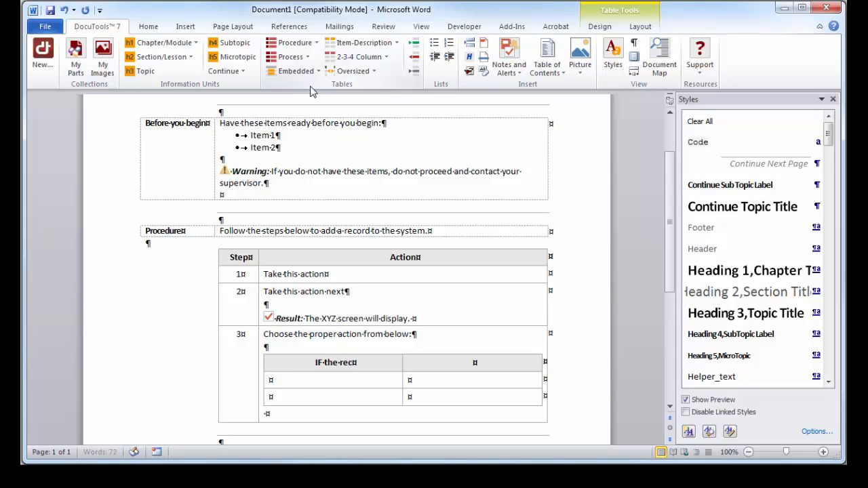
type("ord came from")
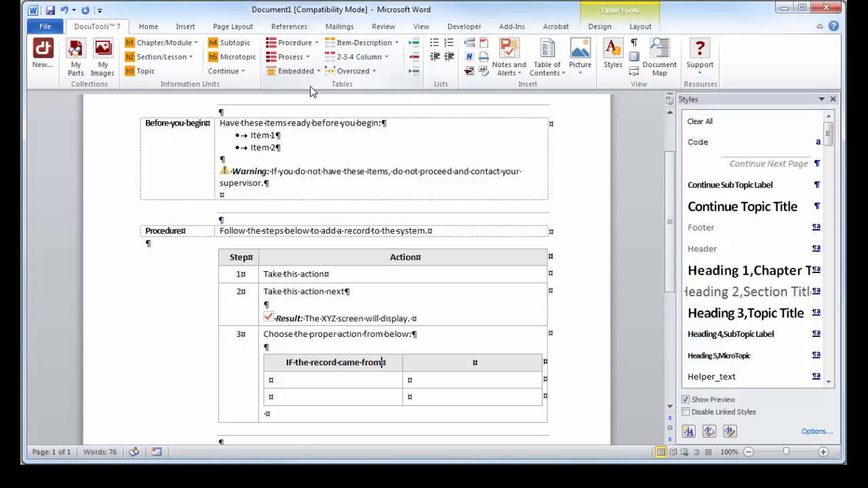
type("...")
key("Tab")
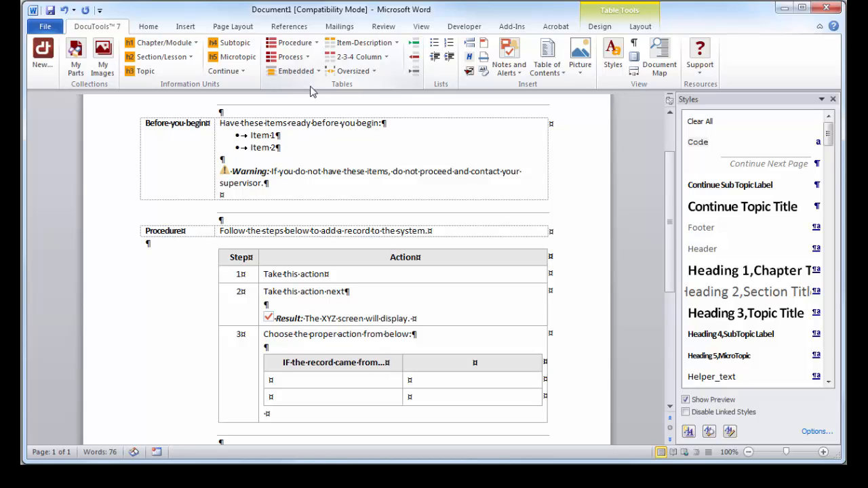
type("THEN...")
Fill the If-Then table rows with "Human Resources" / "Do this" and "Sales" / "Do this instead"
type("Human R")
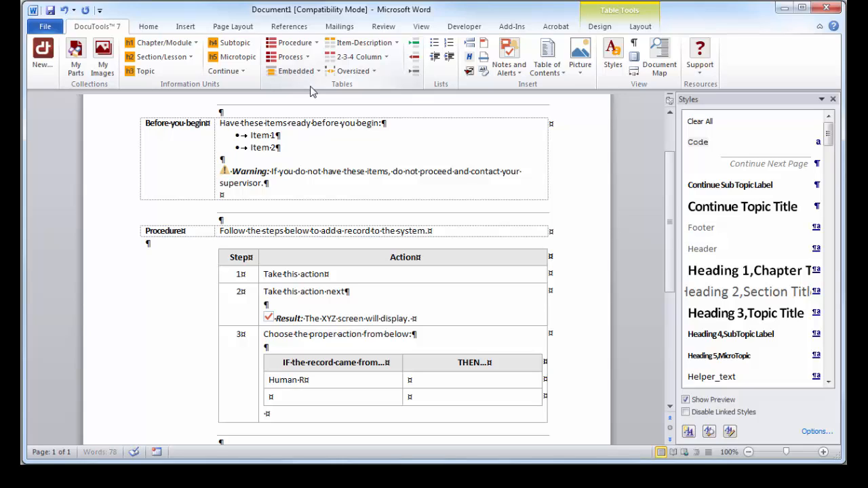
type("esources ")
type("Do")
type(" this ")
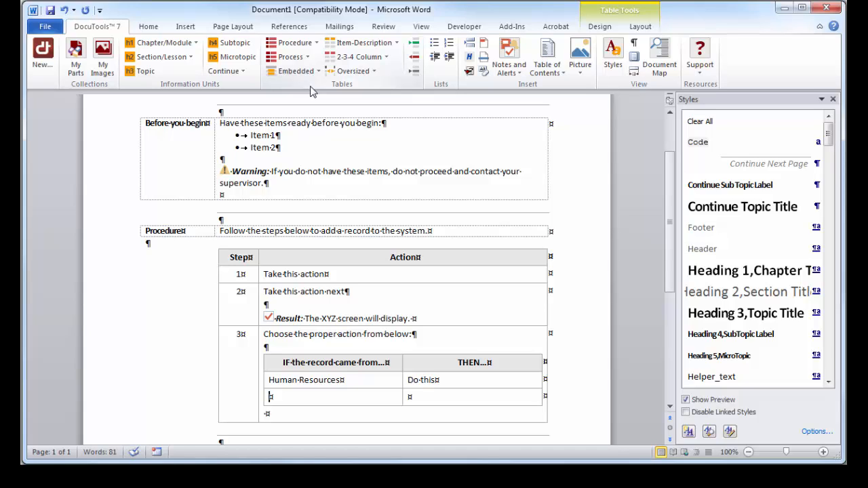
type("Sales")
key("Tab")
type("Do t")
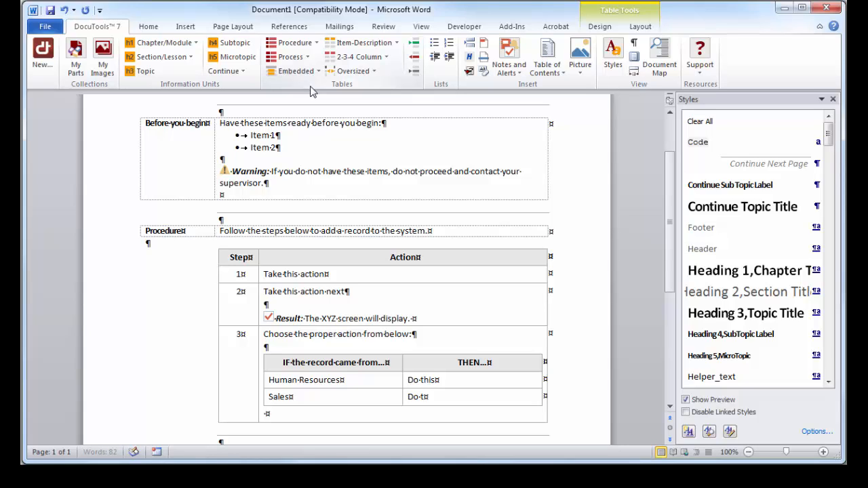
type("his instead")
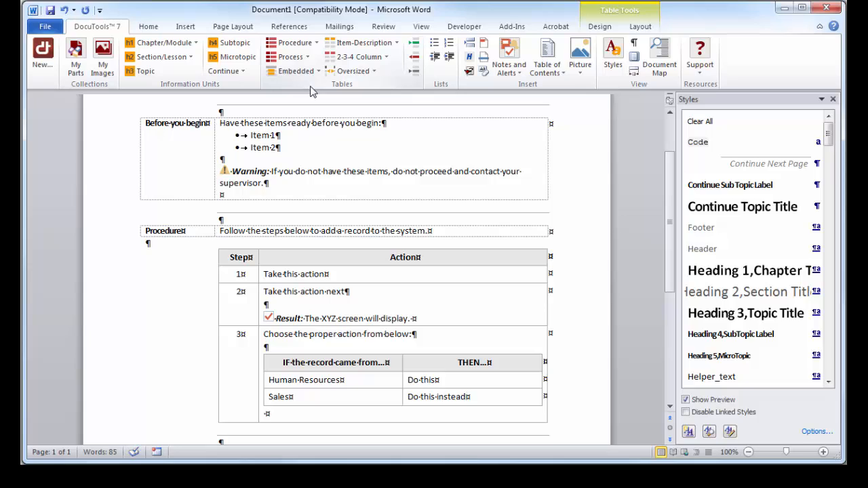
Add a fourth row to the Step-Action table below the embedded table and number it 4
key("Down")
key("Tab")
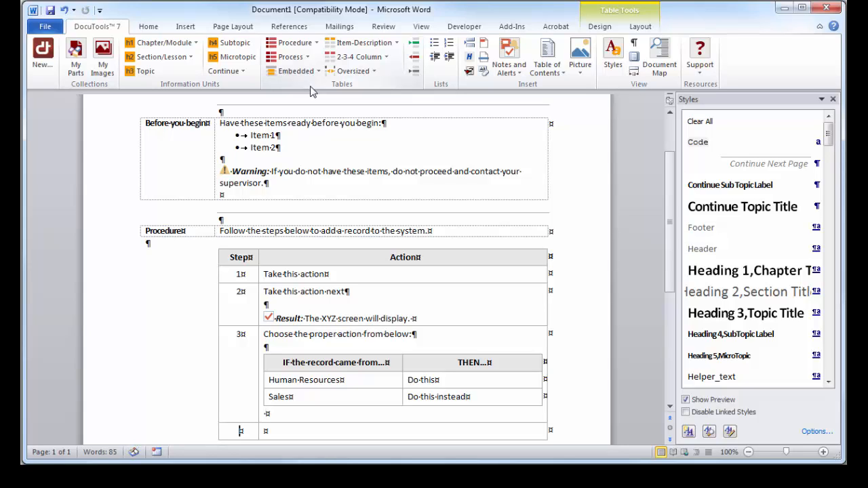
type("4")
scroll(305, 89, "down", 1)
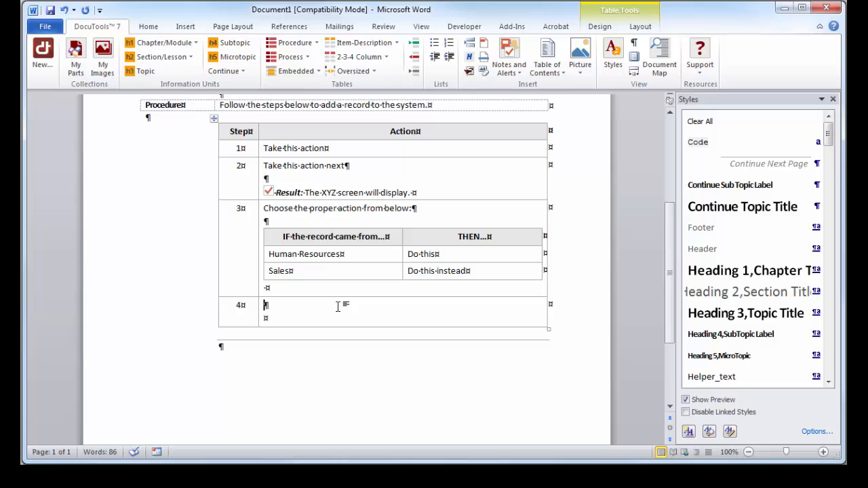
Enter "We are running out of room..." as the step 4 action and start a new line beneath it
type("We a")
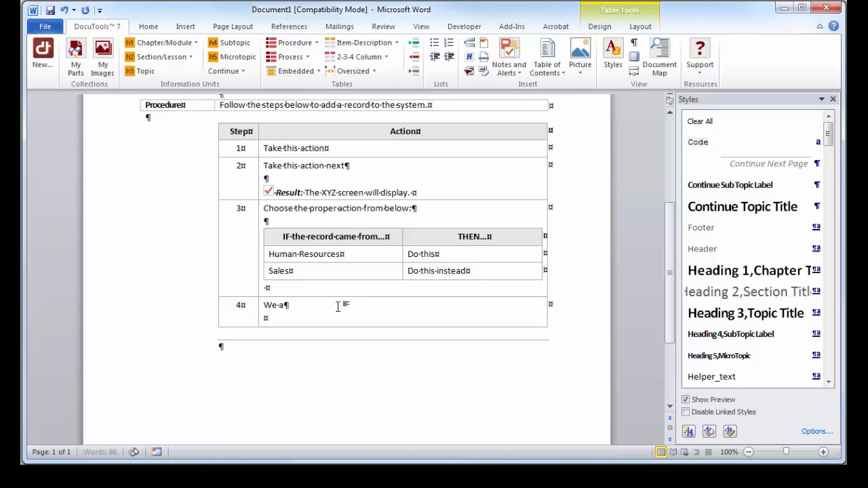
type("re running out of room...")
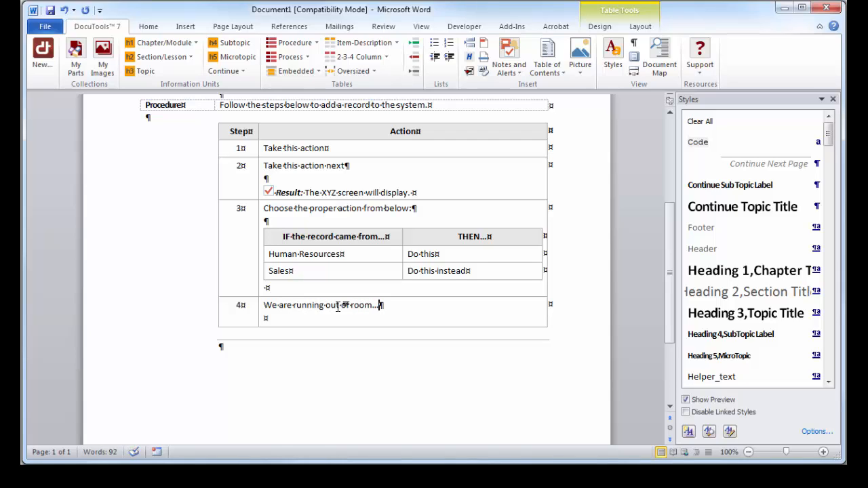
key("Return")
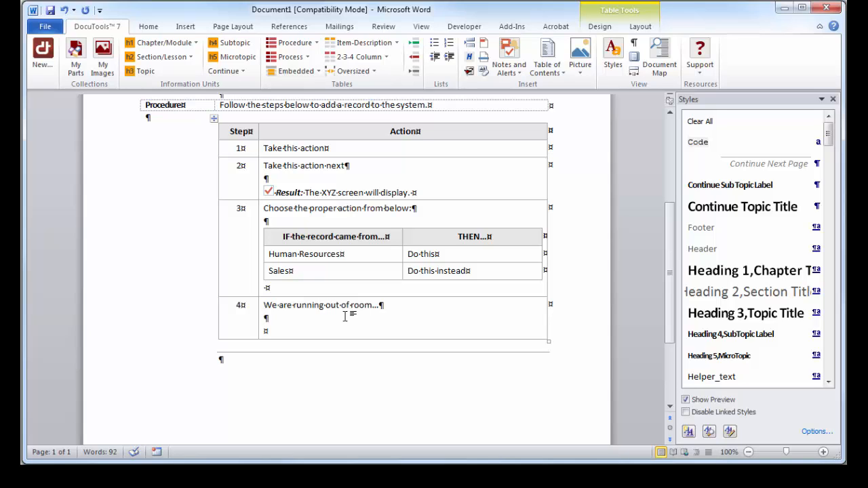
Paste the copied screenshot below the step 4 text and scale it down to fit within the Action column
key("ctrl+v")
left_click(275, 414)
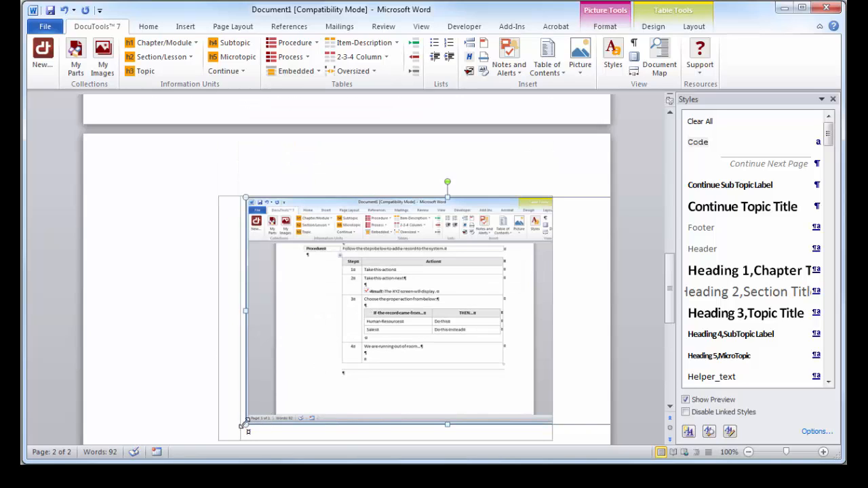
left_click_drag(244, 425, 320, 351)
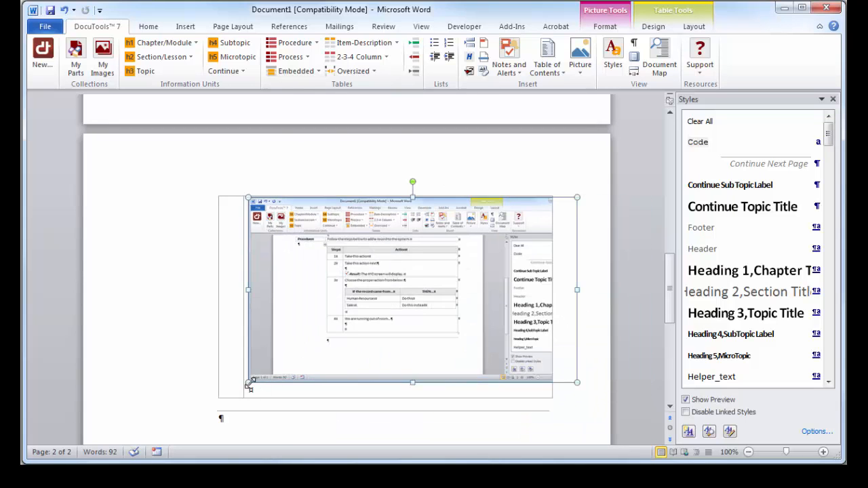
left_click_drag(248, 383, 294, 353)
scroll(294, 352, "up", 10)
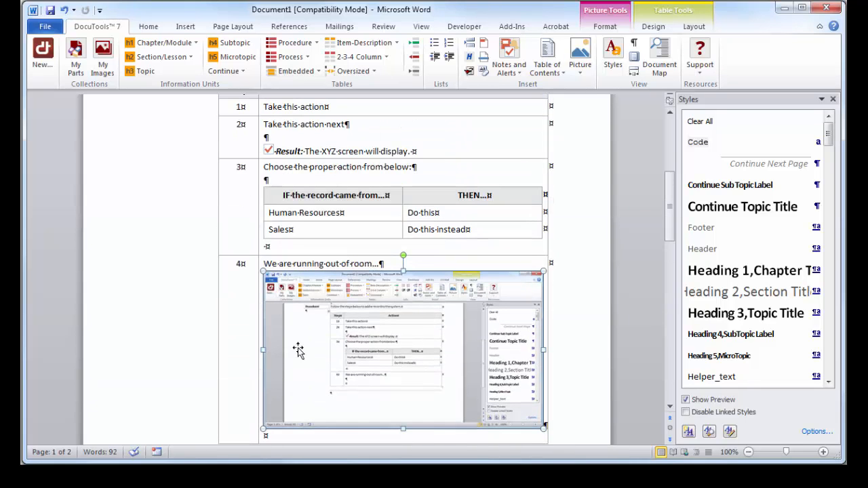
Continue the Step-Action table onto the next page, starting from the step 4 row, with Continue Table
left_click(418, 261)
scroll(427, 263, "down", 2)
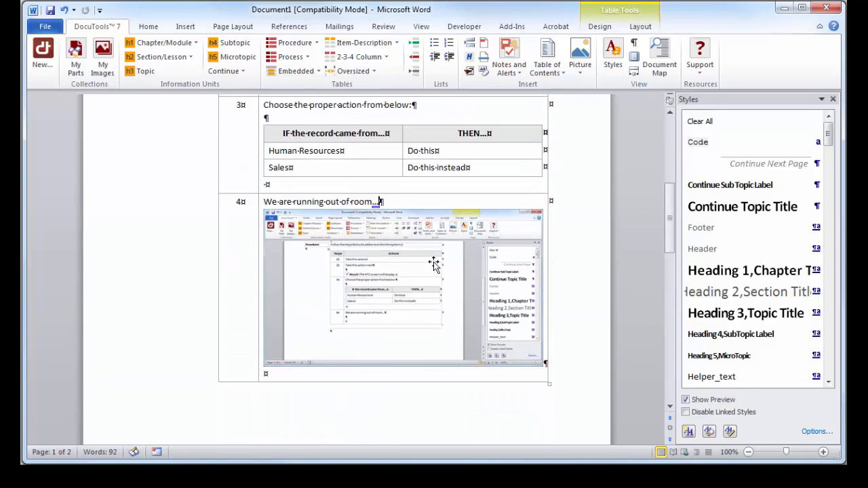
scroll(434, 264, "up", 2)
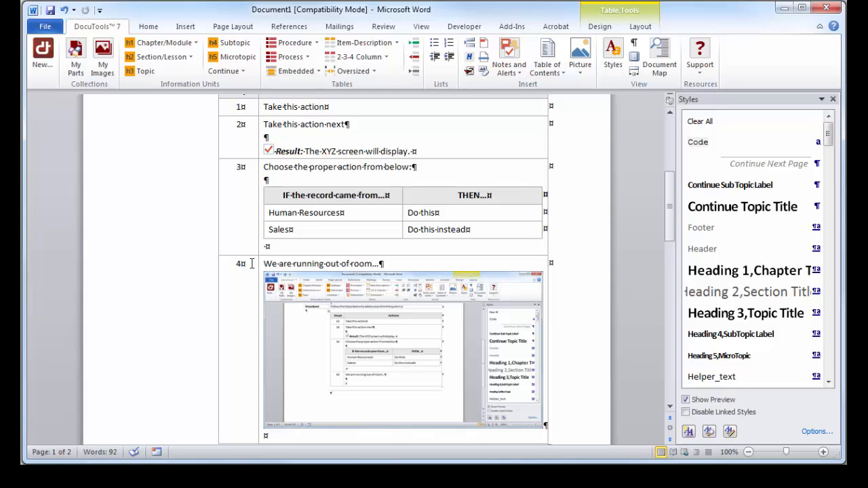
scroll(250, 264, "up", 2)
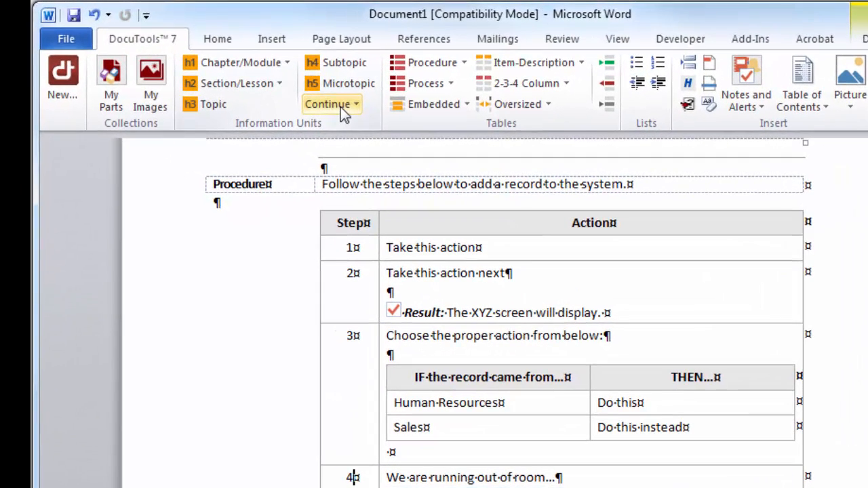
left_click(232, 72)
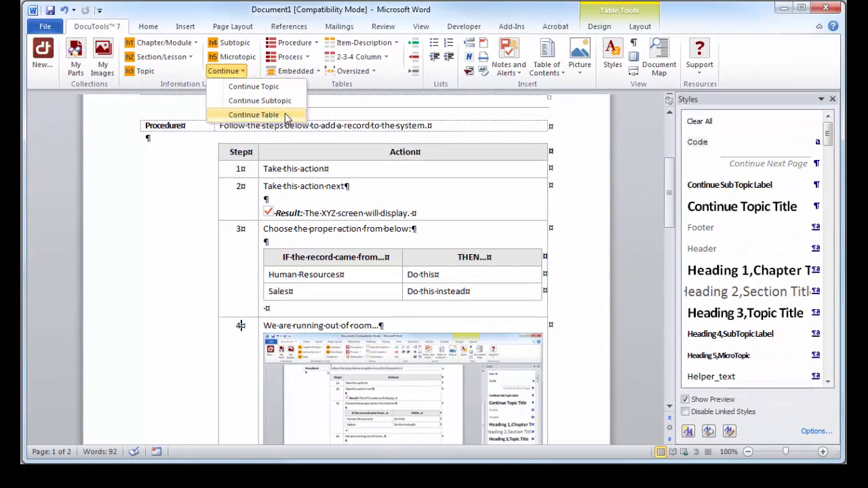
left_click(285, 115)
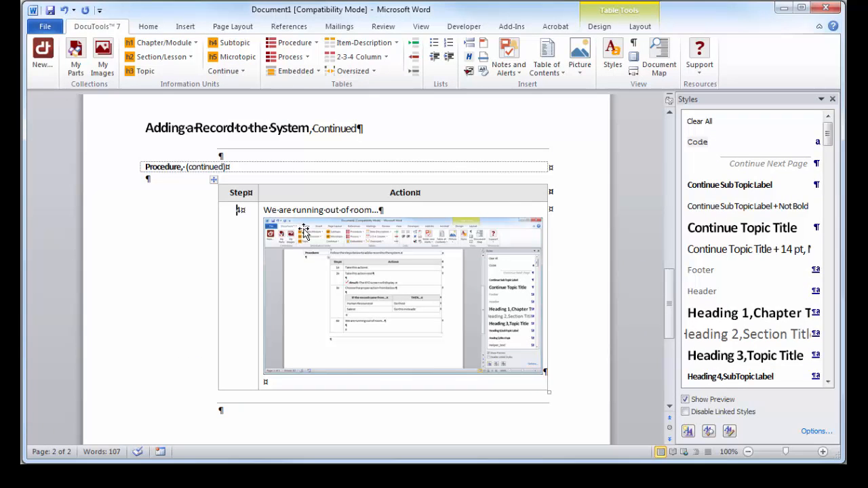
Examine the end of the first page's Step-Action table, including the continuation note and page break below it
scroll(303, 230, "up", 10)
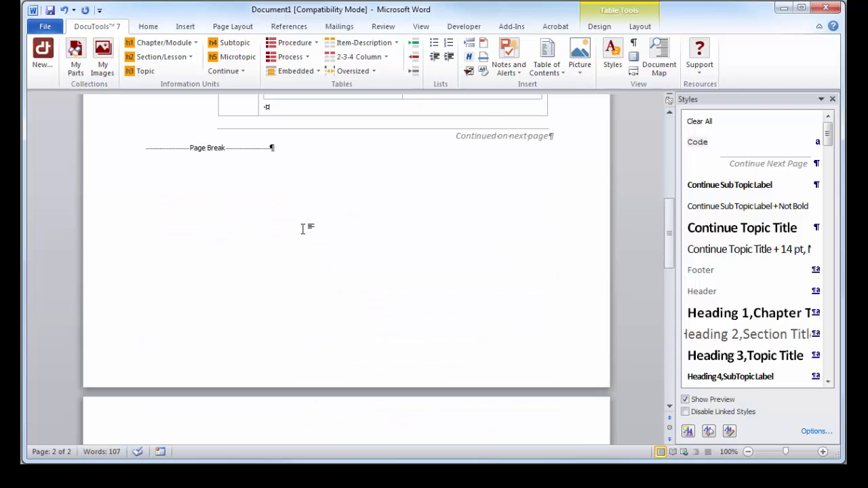
scroll(303, 230, "up", 3)
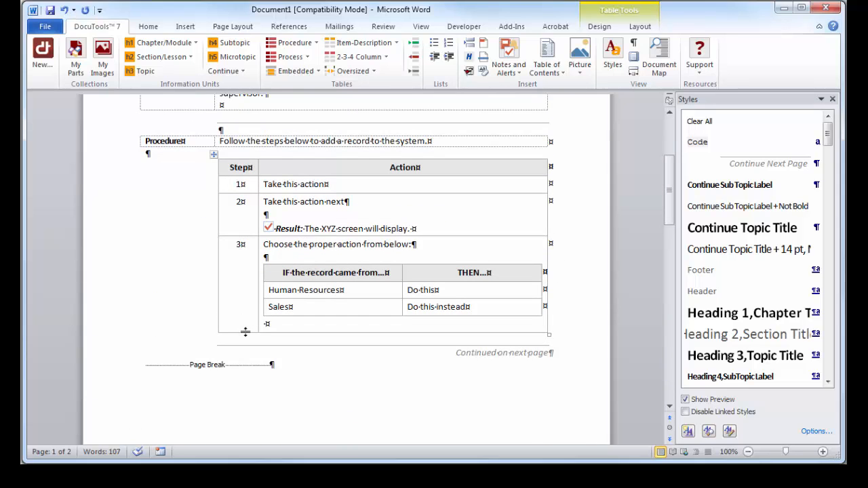
left_click(107, 353)
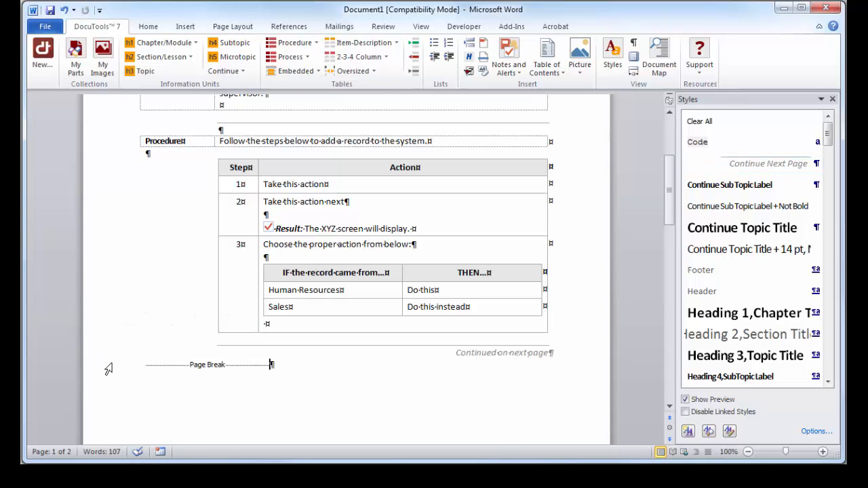
left_click(104, 367)
left_click(287, 367)
Examine the second page's continued topic title, Procedure label, repeated table header and step 4 row
scroll(289, 364, "down", 9)
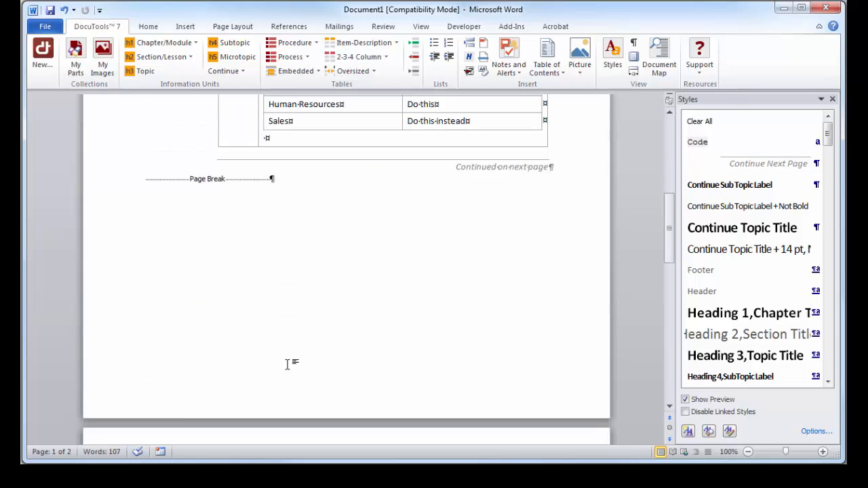
scroll(289, 363, "down", 9)
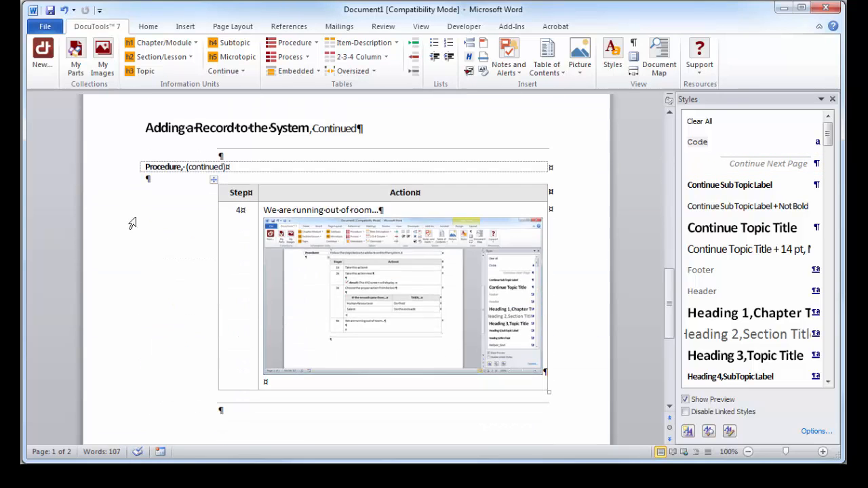
left_click(116, 134)
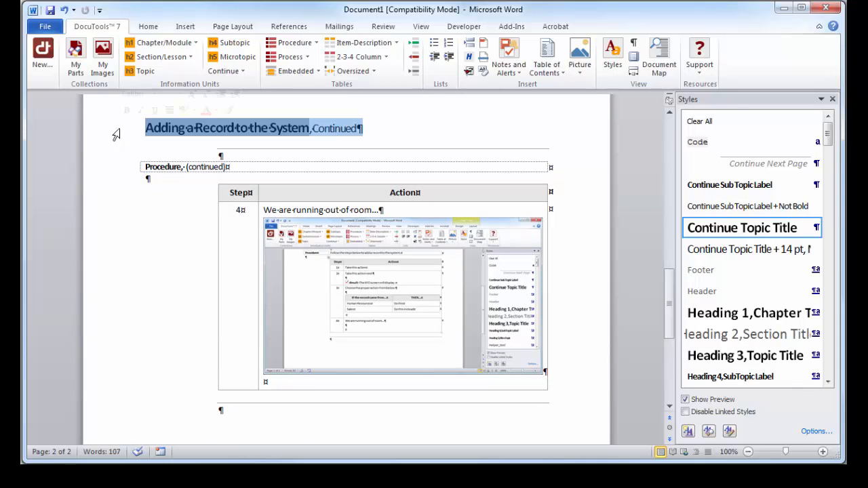
left_click(117, 173)
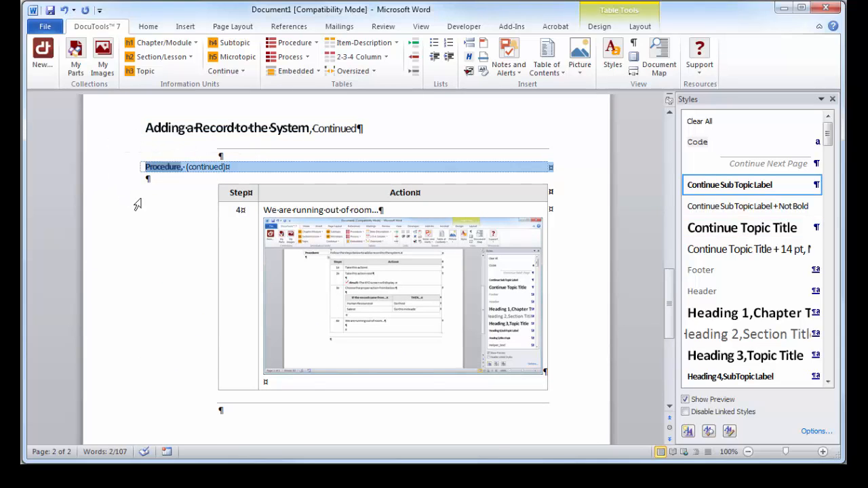
left_click(204, 196)
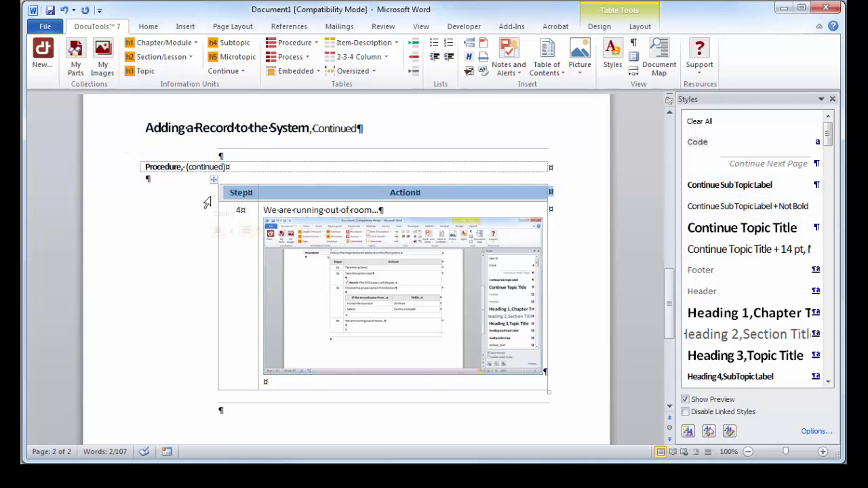
left_click(298, 193)
left_click(398, 210)
scroll(398, 210, "down", 2)
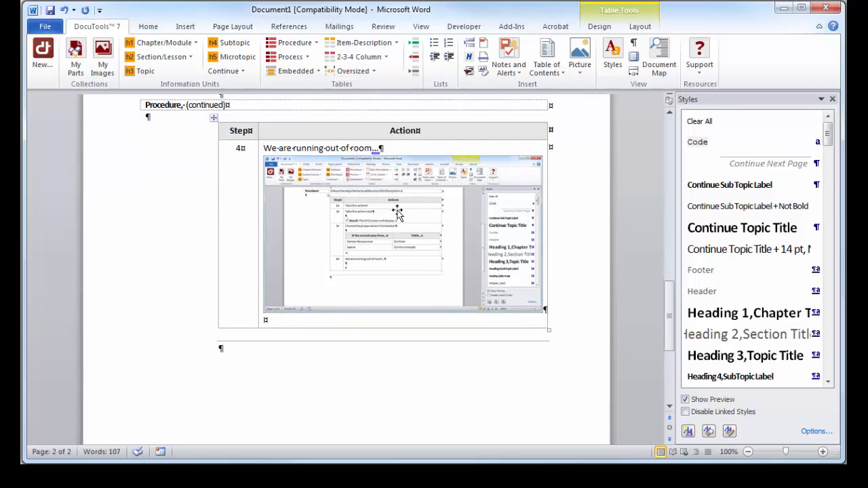
scroll(398, 210, "up", 4)
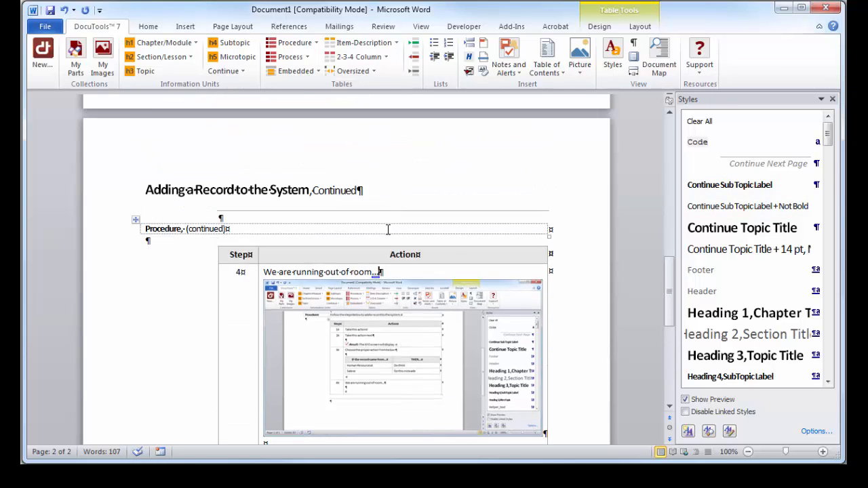
left_click(388, 229)
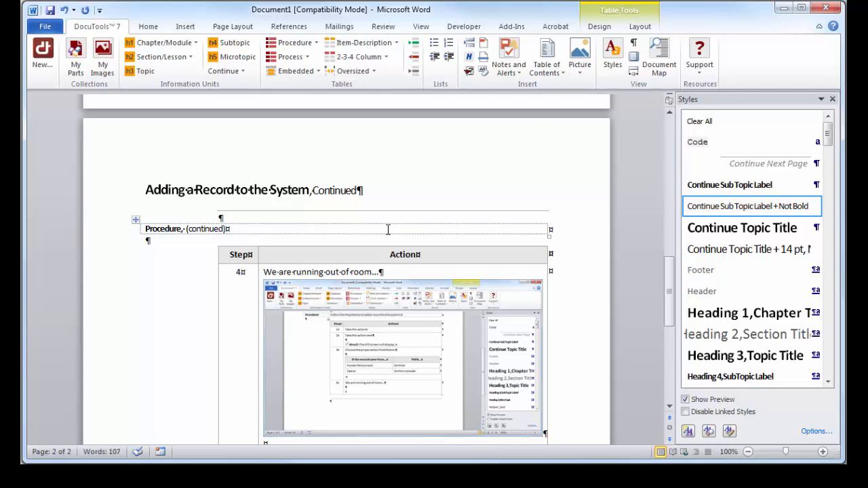
scroll(388, 229, "down", 2)
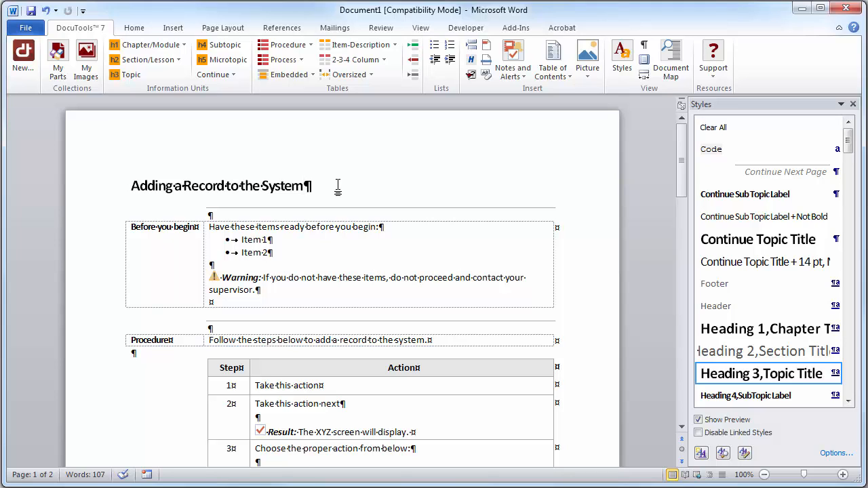
Hide the formatting marks and inspect the "Before you begin" subtopic row
left_click(645, 50)
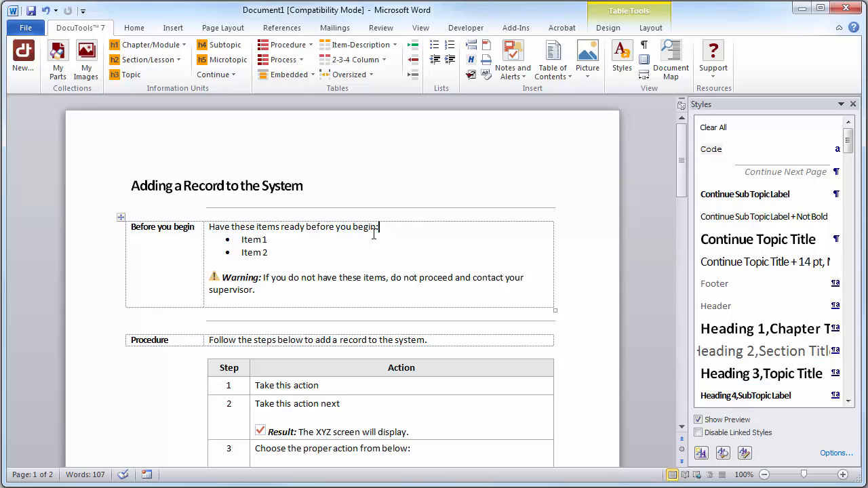
left_click(101, 255)
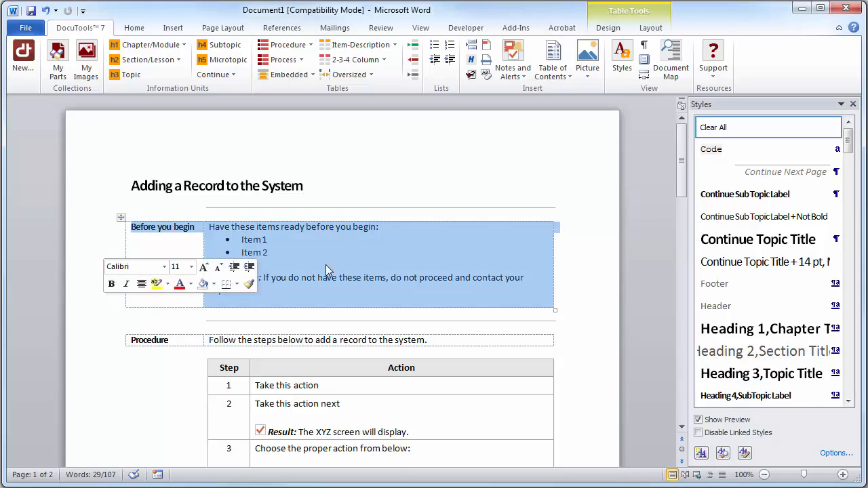
left_click(348, 255)
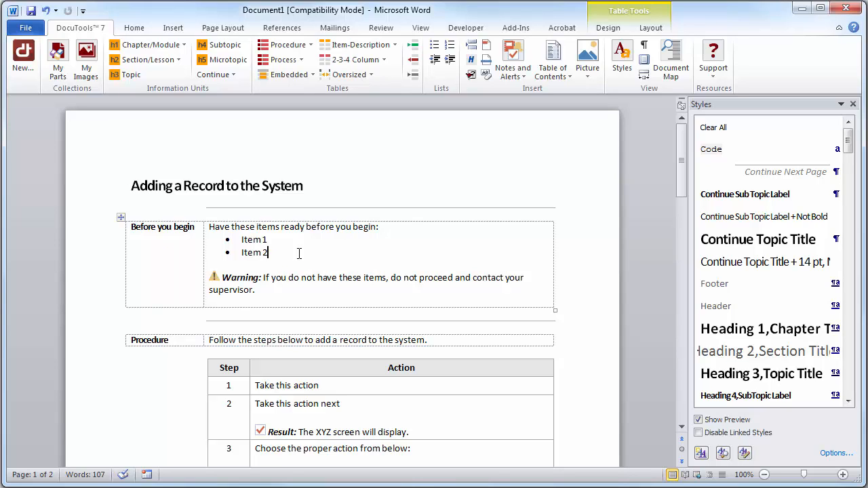
Hide the table gridlines from within the "Before you begin" block and review both pages of the document
left_click(391, 229)
left_click(650, 30)
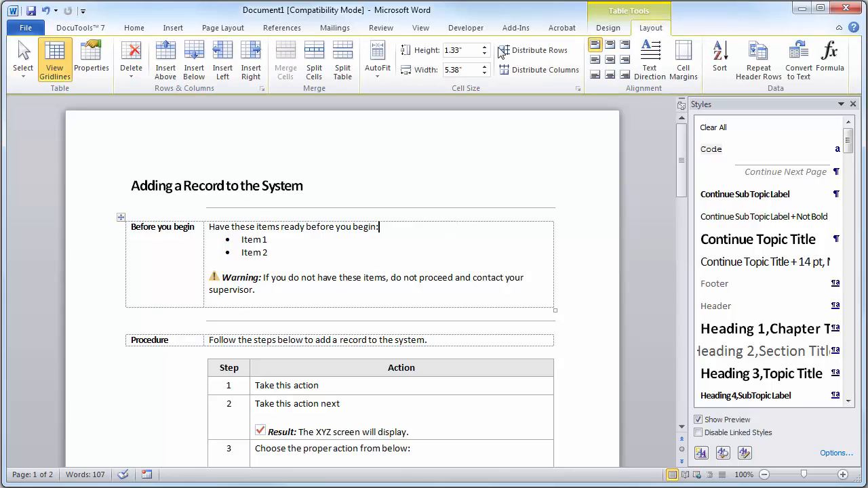
left_click(65, 73)
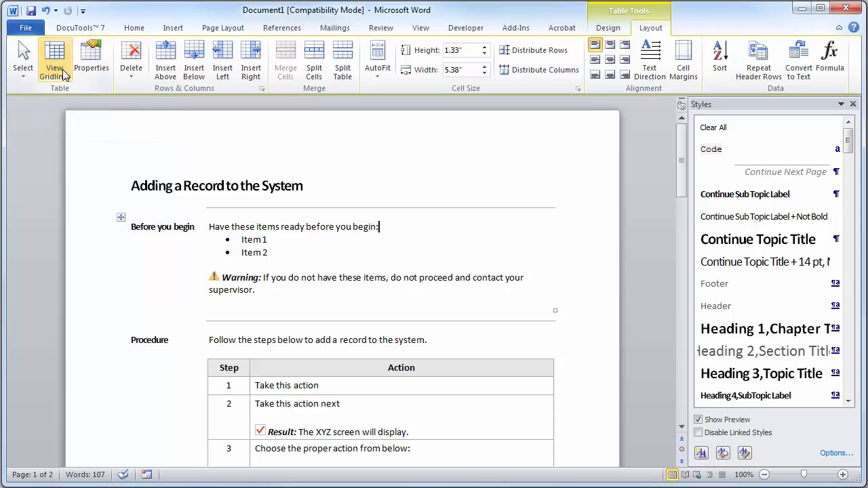
left_click(276, 254)
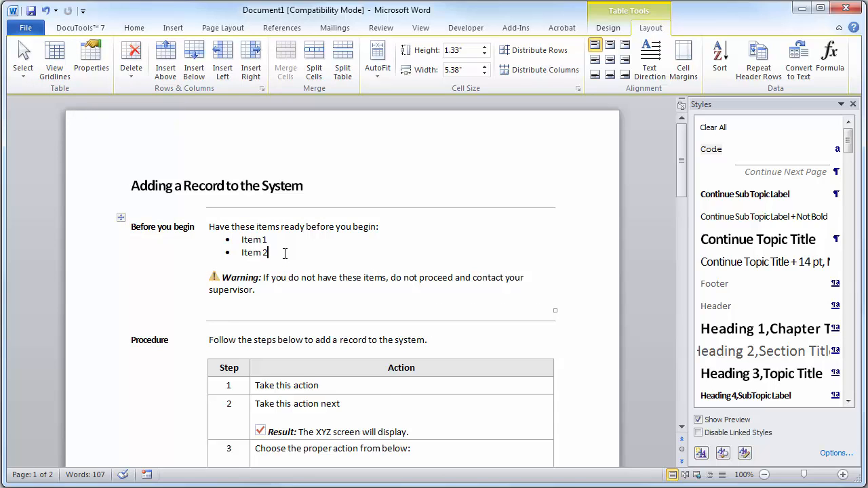
scroll(285, 253, "down", 10)
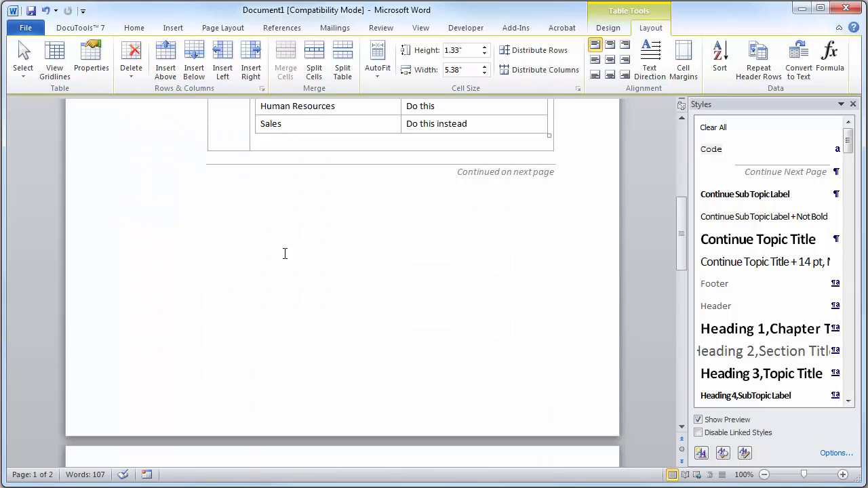
scroll(284, 253, "down", 5)
scroll(284, 254, "up", 10)
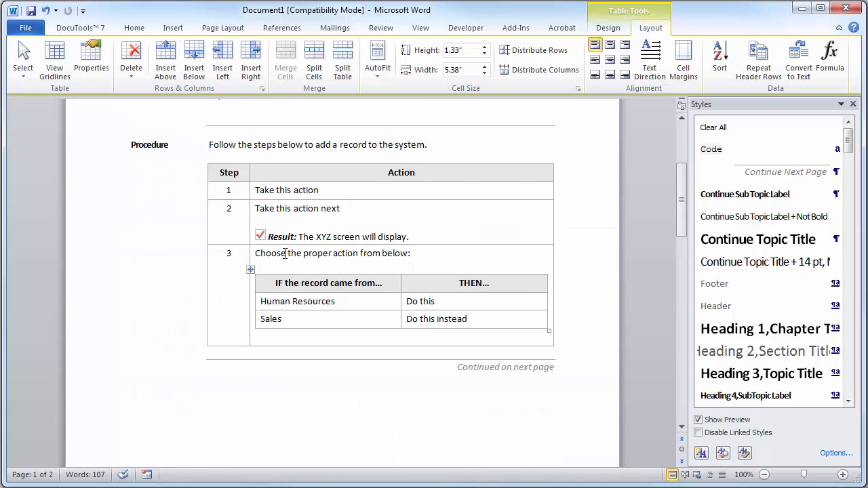
scroll(285, 254, "up", 5)
left_click(288, 242)
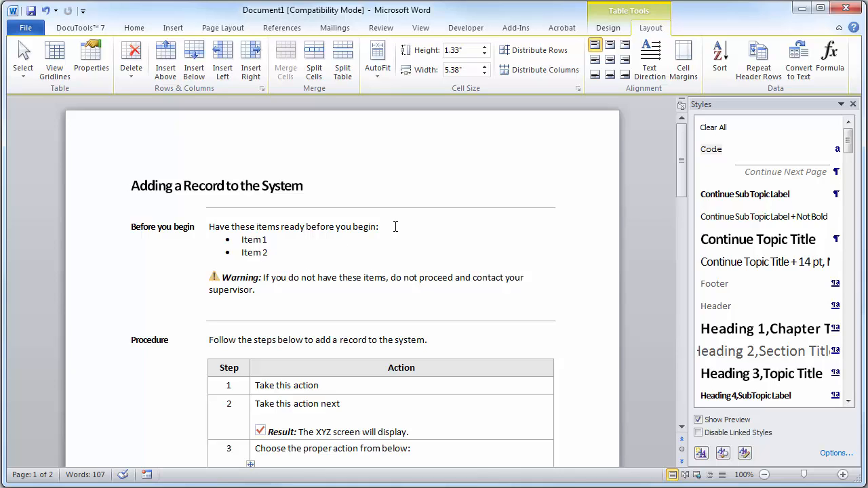
Show the table gridlines and the formatting marks again, and place the cursor in the topic title
left_click(396, 227)
left_click(59, 71)
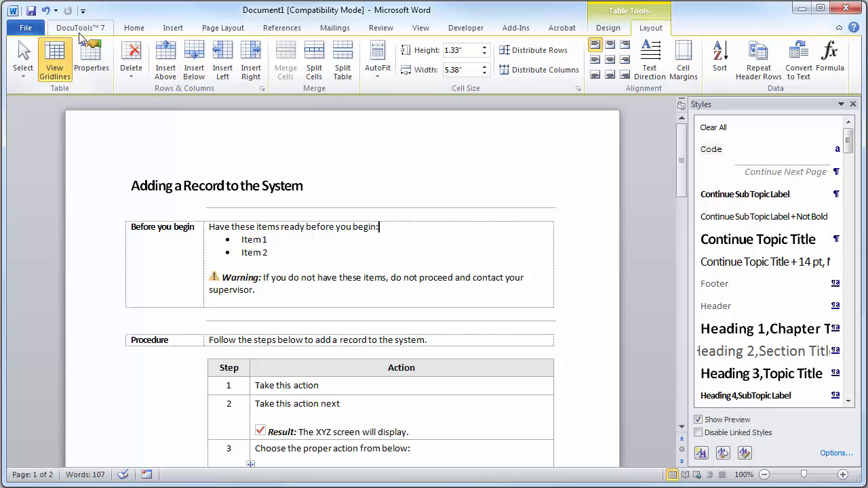
left_click(81, 28)
left_click(644, 45)
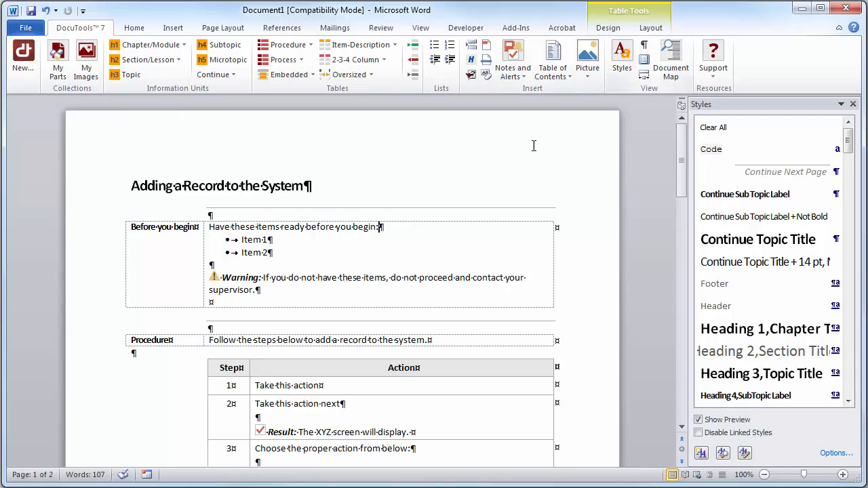
left_click(309, 186)
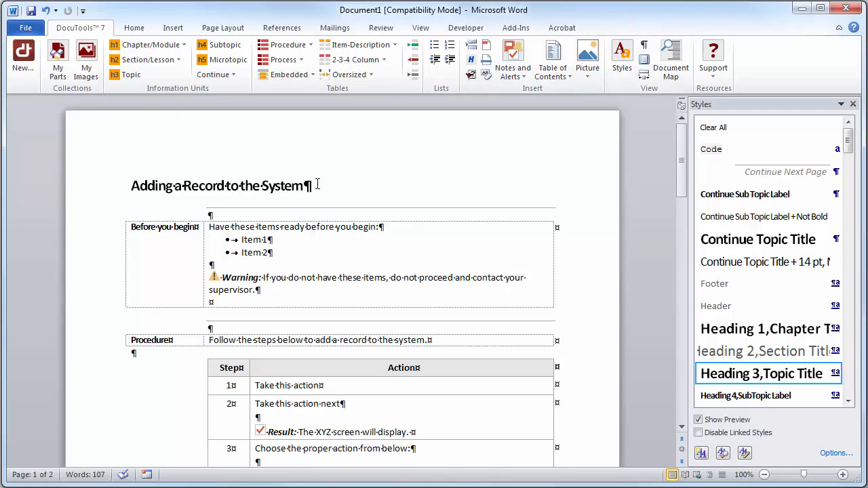